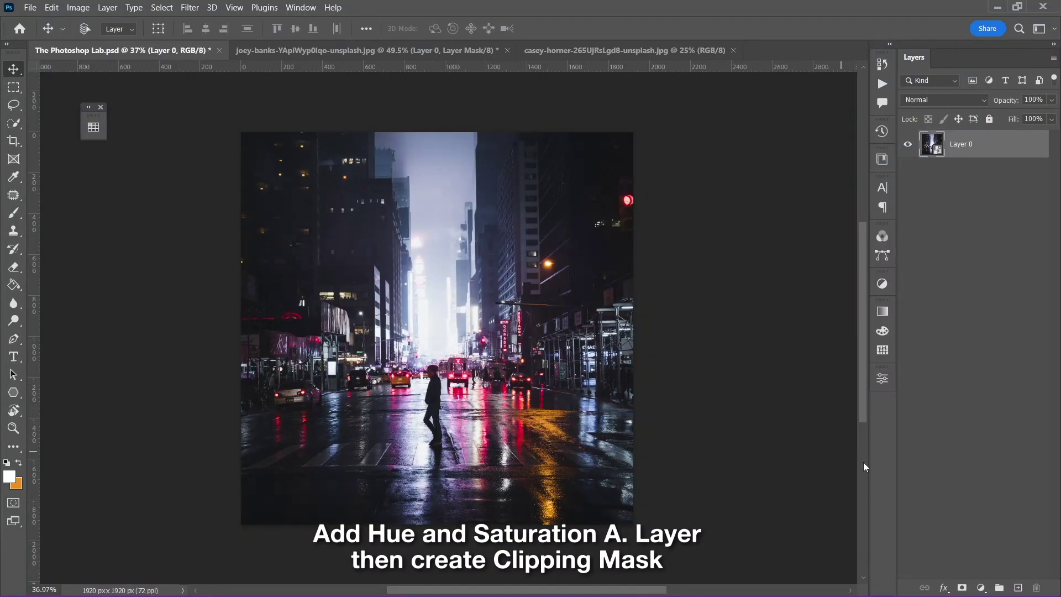
Add a Hue/Saturation layer clipped to the street photo with Yellows saturation -48 and hue -137.
click(982, 588)
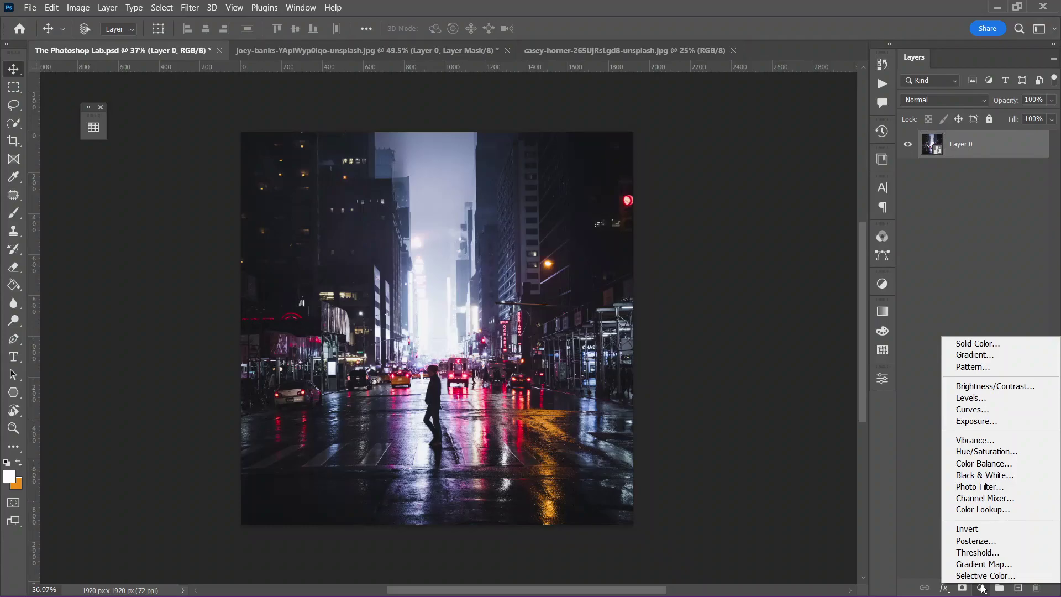
click(985, 452)
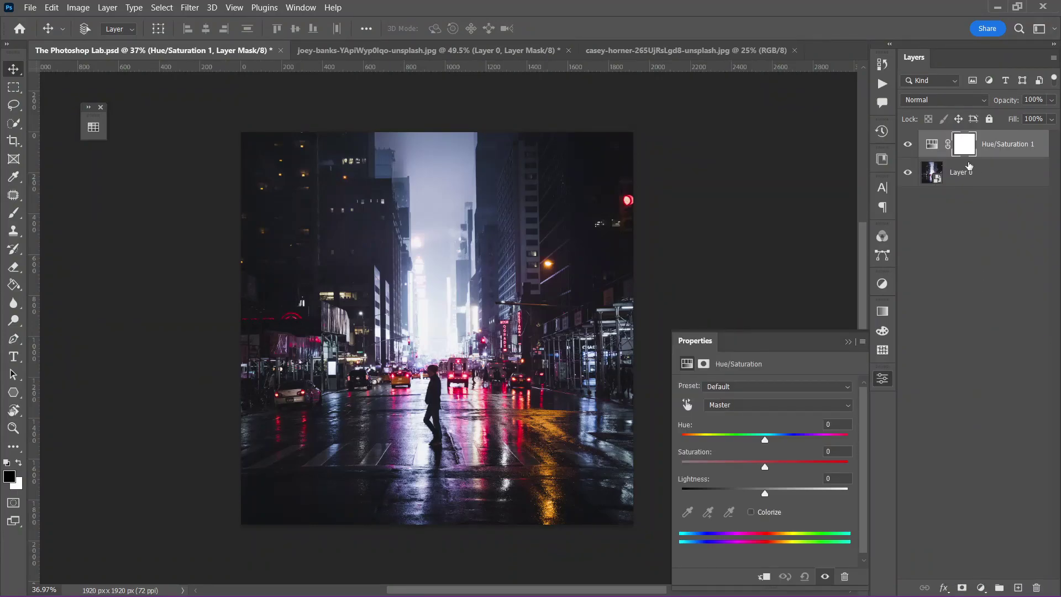
right_click(980, 150)
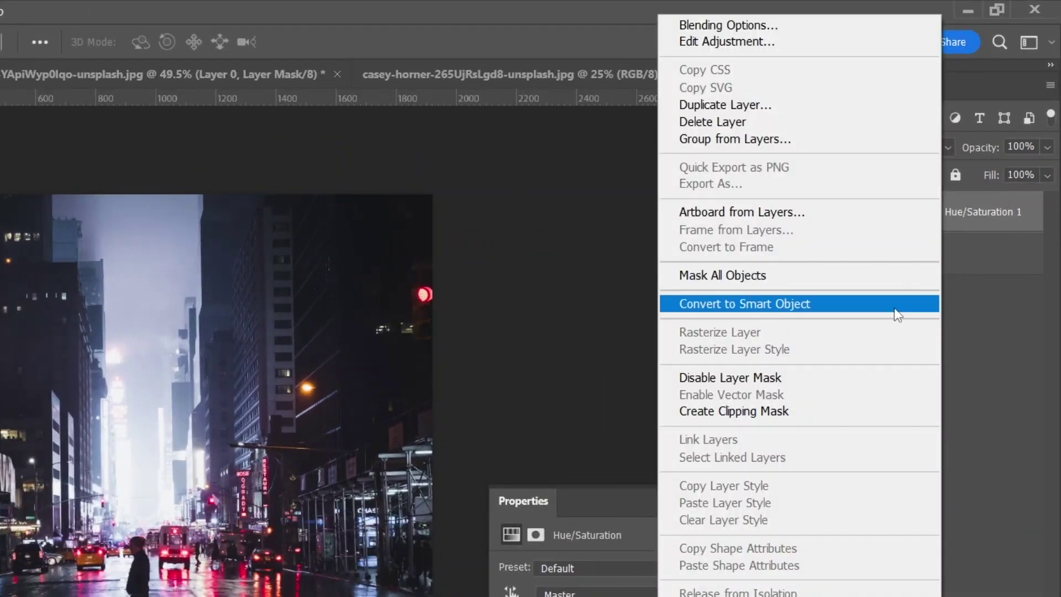
click(850, 412)
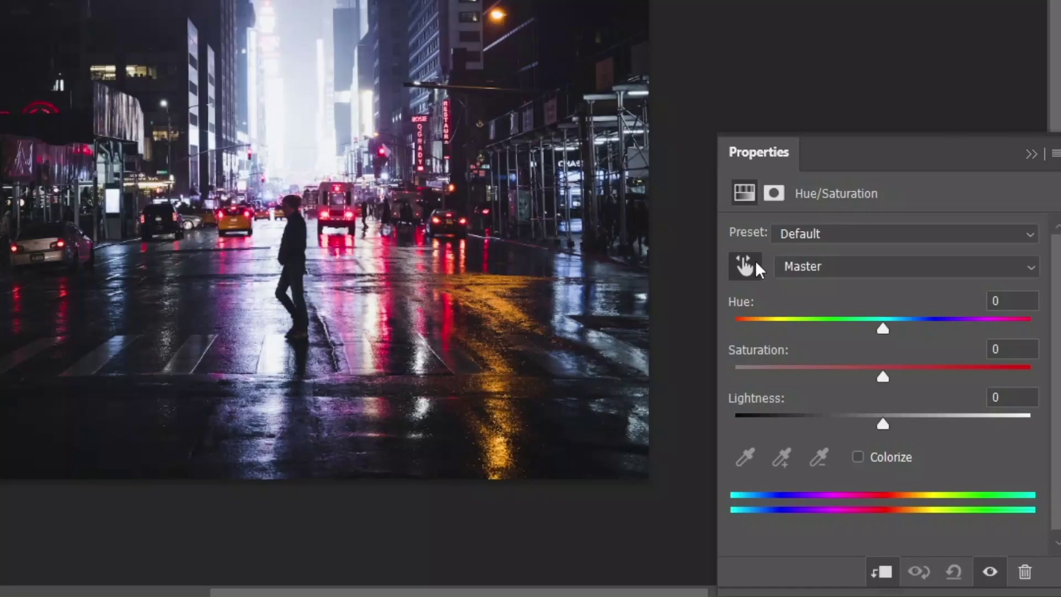
click(755, 264)
click(510, 422)
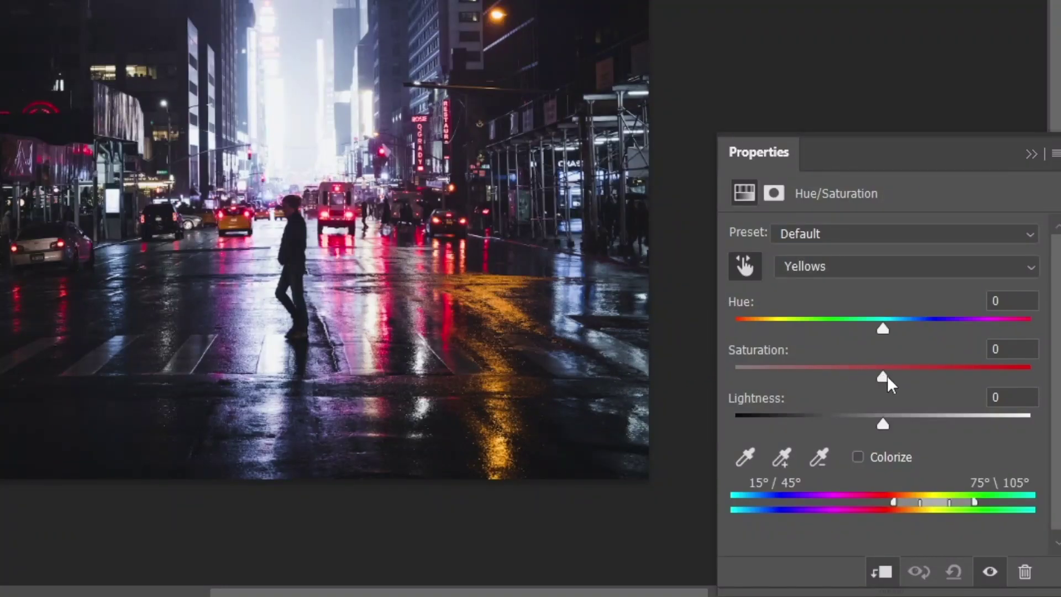
drag(835, 377, 811, 377)
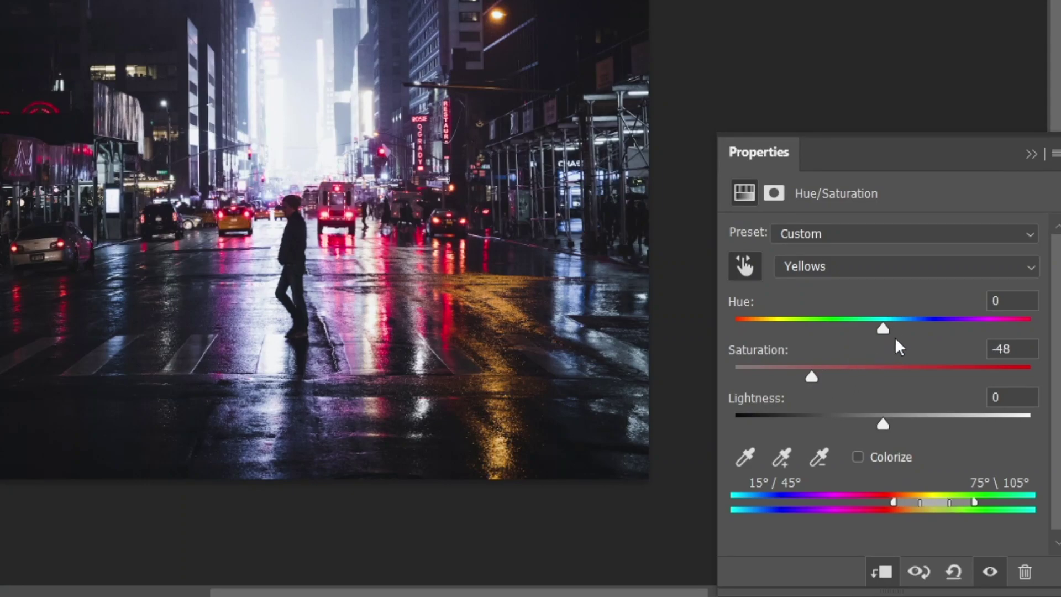
drag(883, 329, 792, 329)
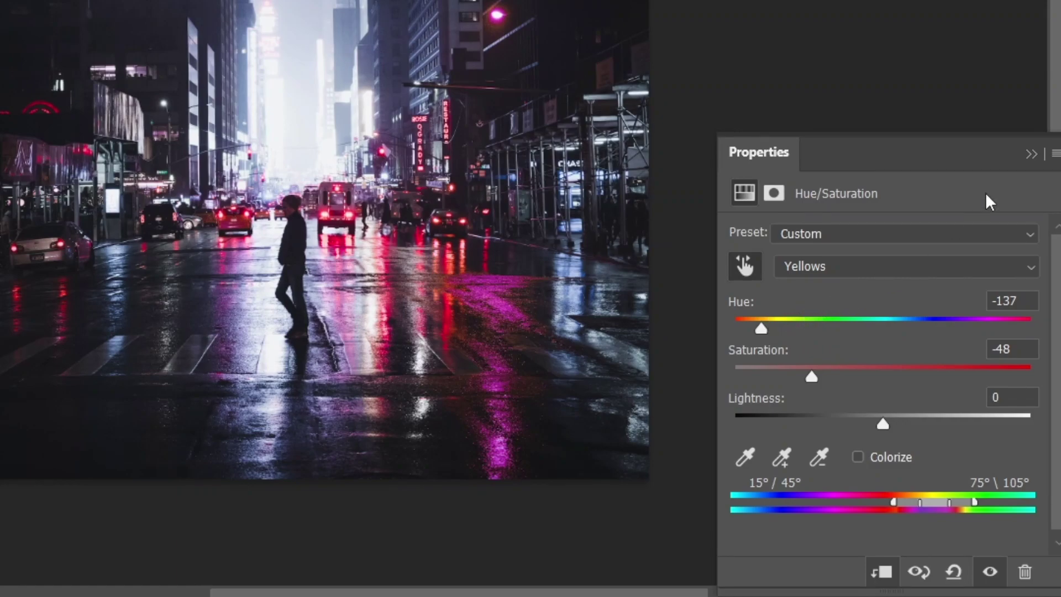
click(1031, 155)
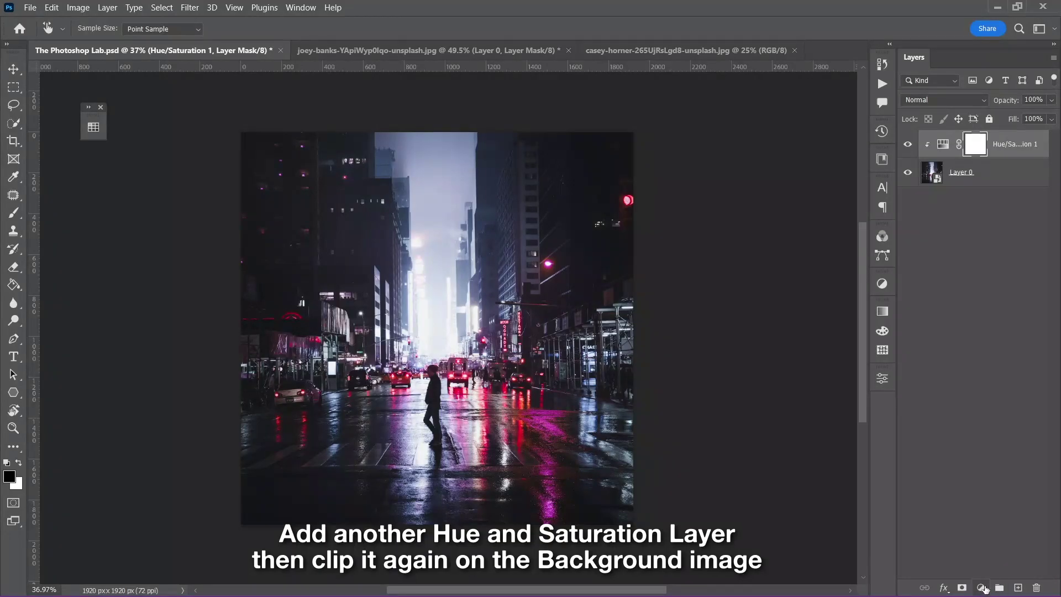
Add a second clipped Hue/Saturation layer with Blues hue +70, saturation +17, lightness -31.
click(982, 589)
click(986, 454)
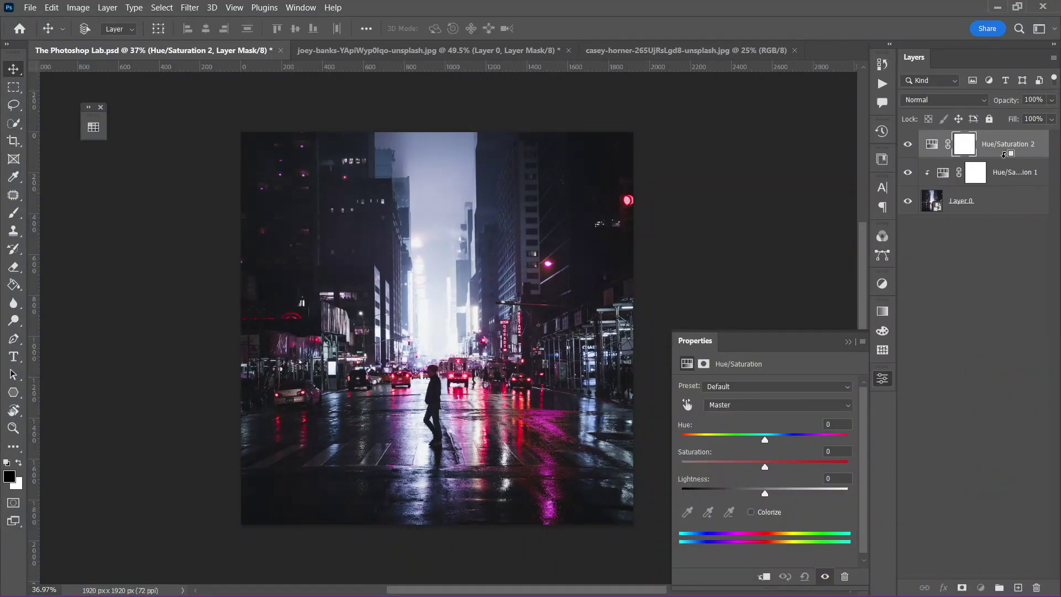
alt+click(1003, 155)
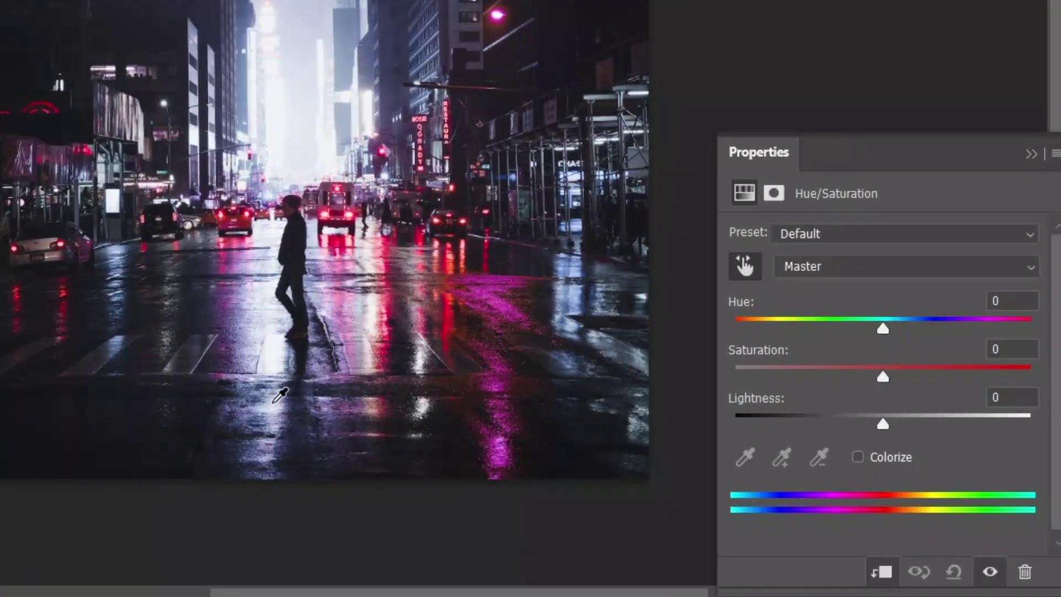
click(273, 402)
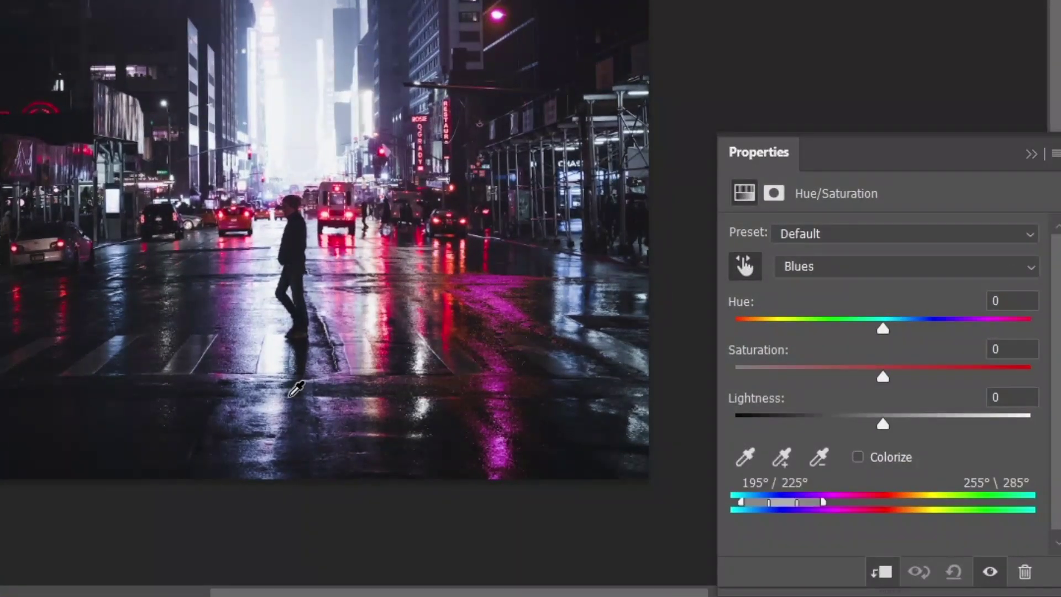
mouse_move(884, 332)
mouse_down()
mouse_move(818, 338)
mouse_move(987, 344)
mouse_up()
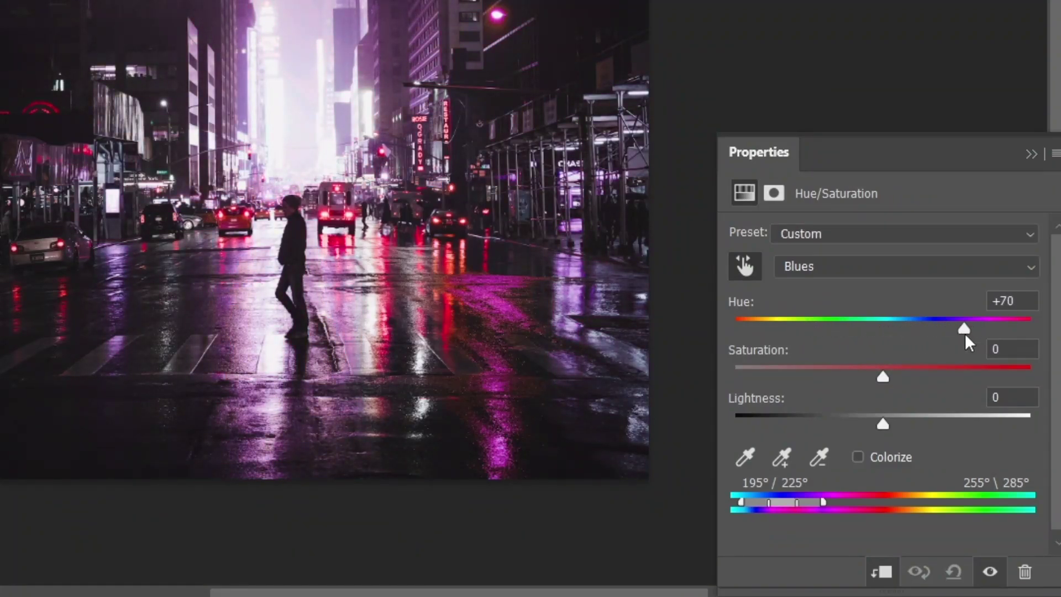
drag(883, 382, 949, 383)
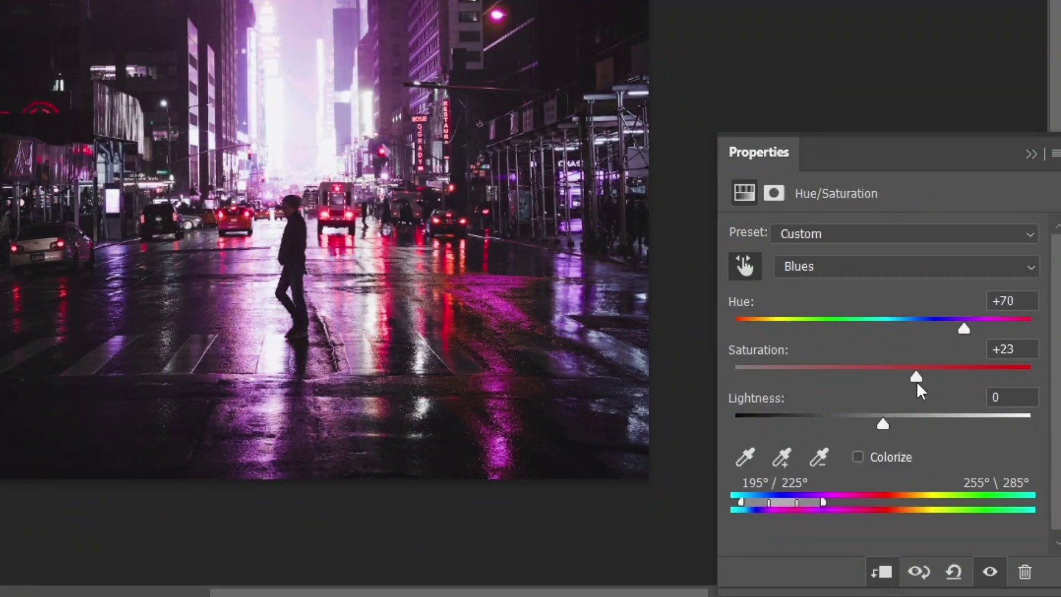
mouse_move(870, 426)
mouse_down()
mouse_move(827, 420)
mouse_move(838, 416)
mouse_up()
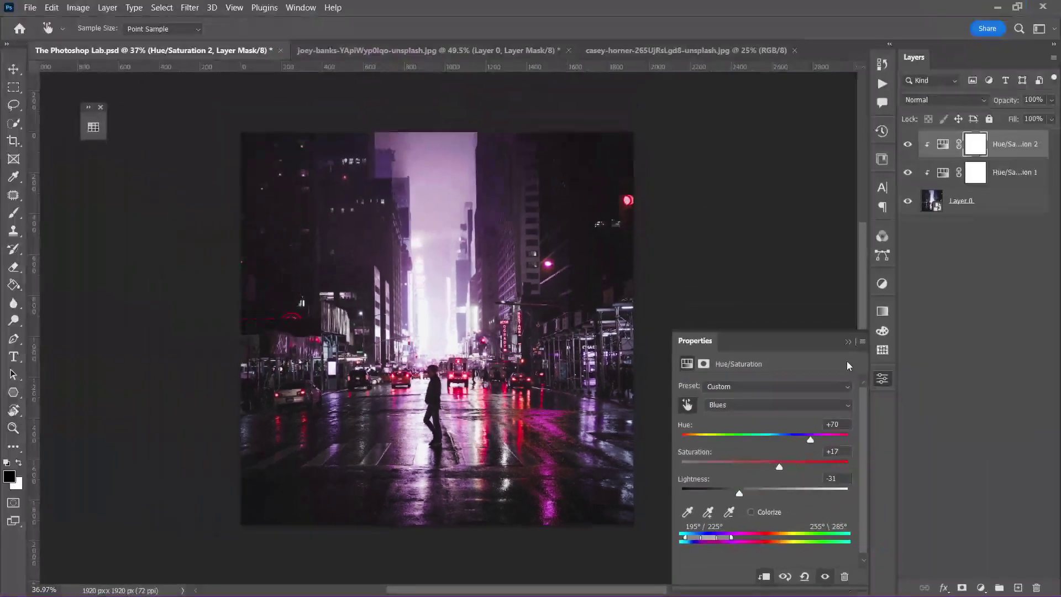
click(855, 335)
text(Background)
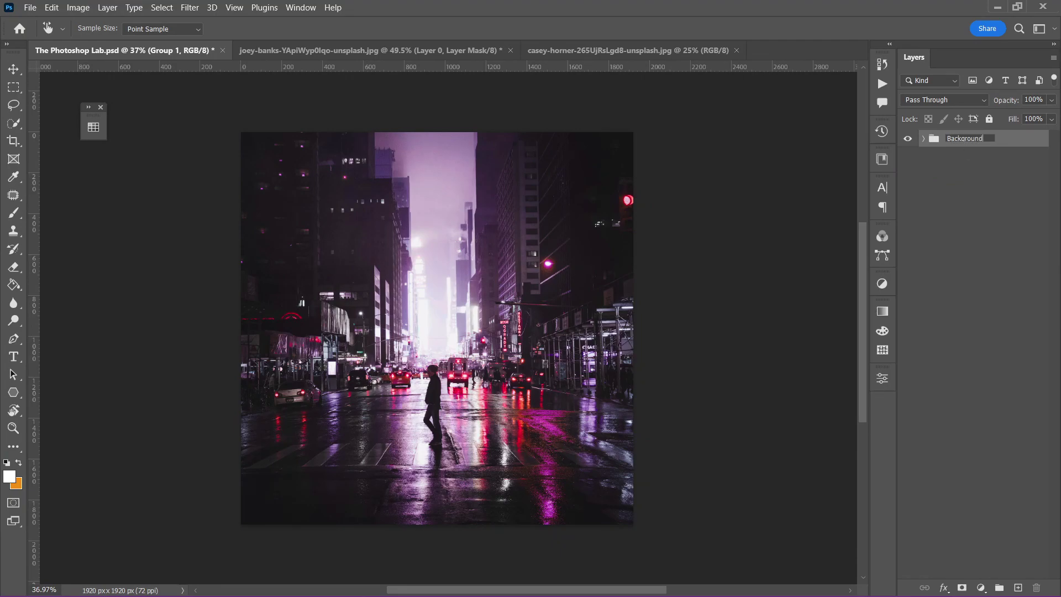
Name the group Background, then convert the cut-out car layer to a smart object.
key(Return)
click(429, 53)
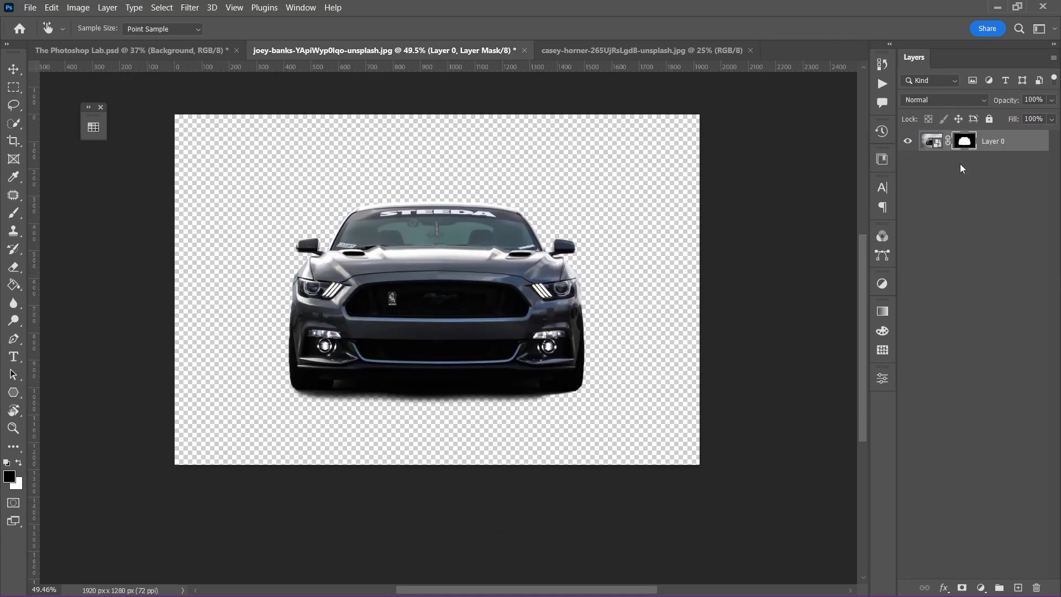
key(v)
shift+click(965, 142)
shift+click(965, 141)
shift+click(966, 142)
shift+click(967, 145)
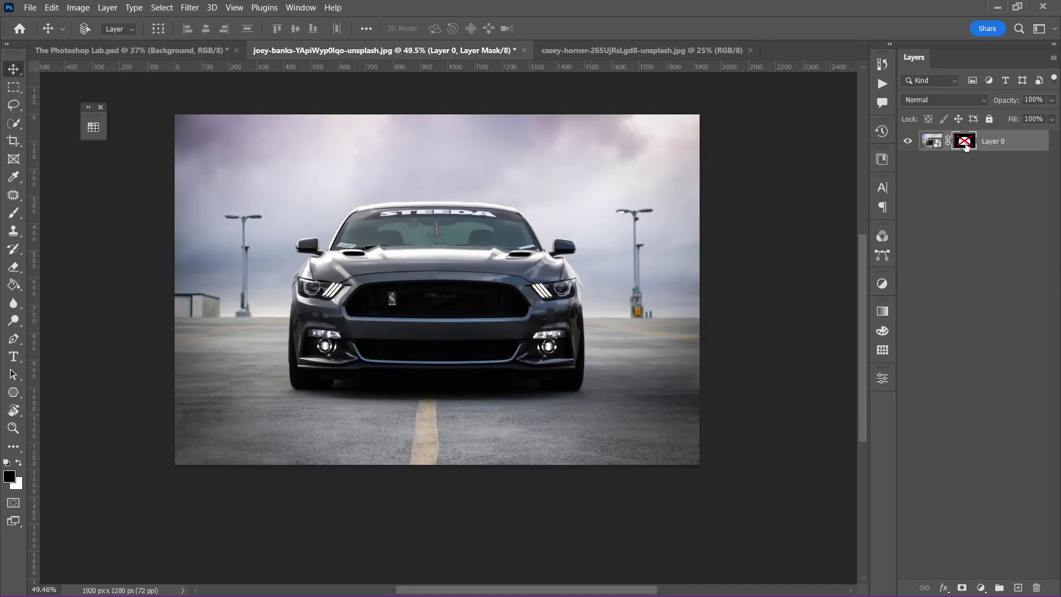
right_click(990, 146)
click(884, 167)
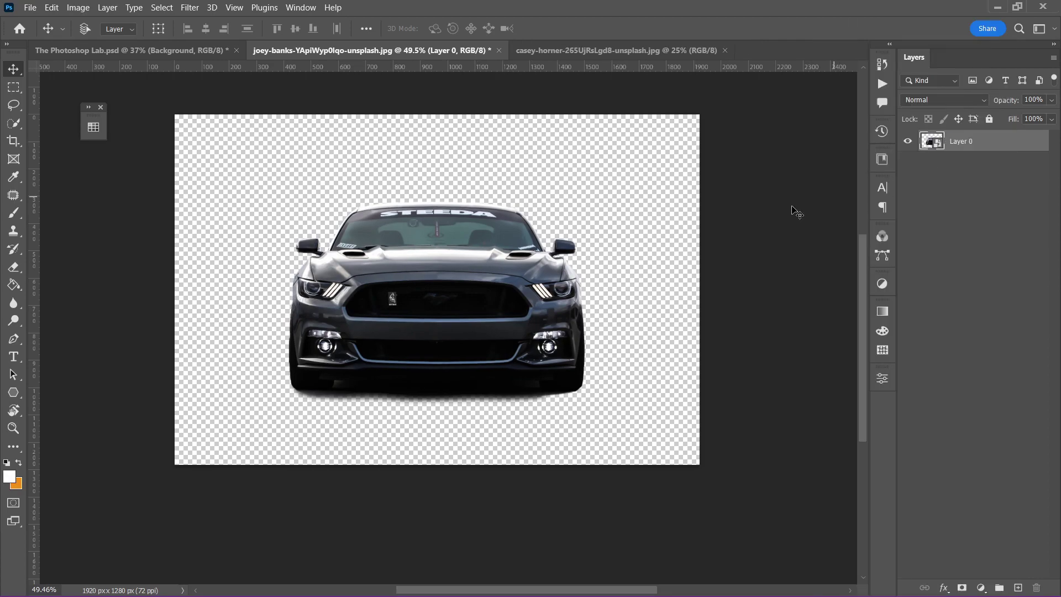
Move the car into The Photoshop Lab.psd and scale it to sit on the street.
mouse_move(449, 309)
mouse_down()
mouse_move(471, 354)
mouse_move(475, 425)
mouse_up()
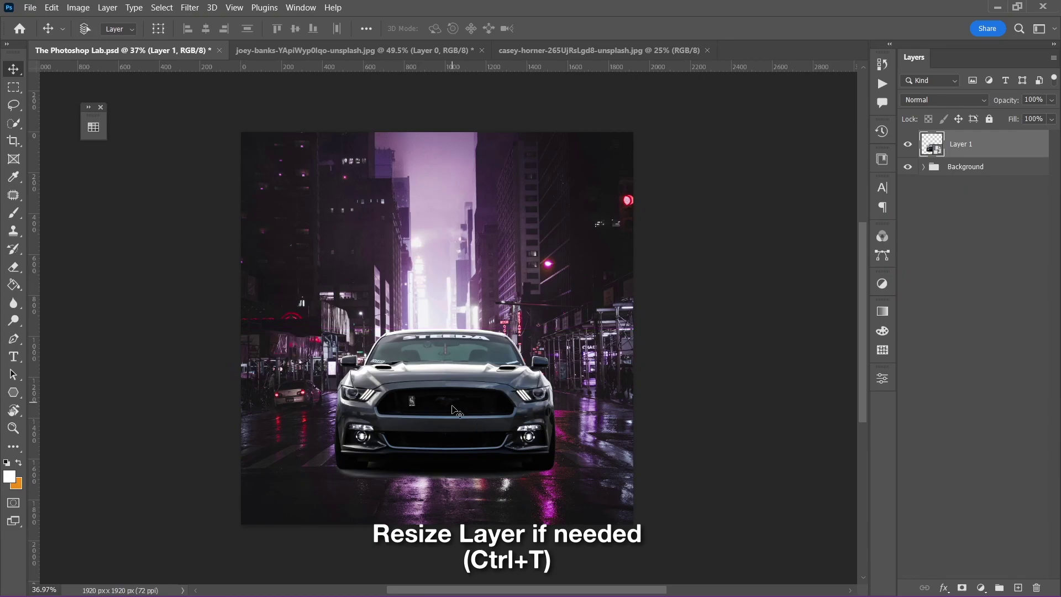
key(ctrl+t)
mouse_move(587, 483)
mouse_down()
mouse_move(562, 465)
mouse_move(591, 474)
mouse_up()
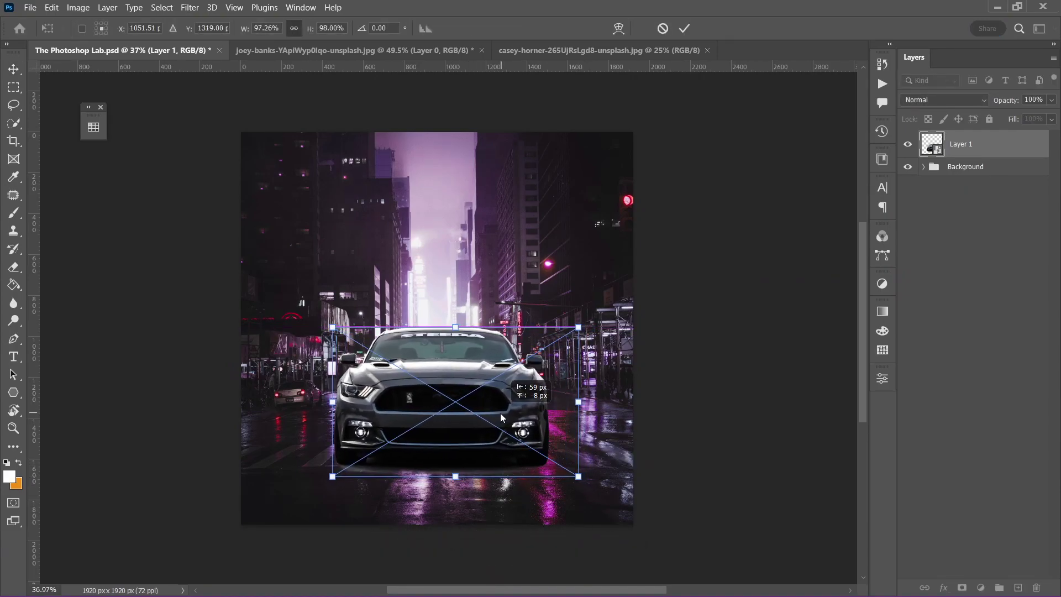
key(Return)
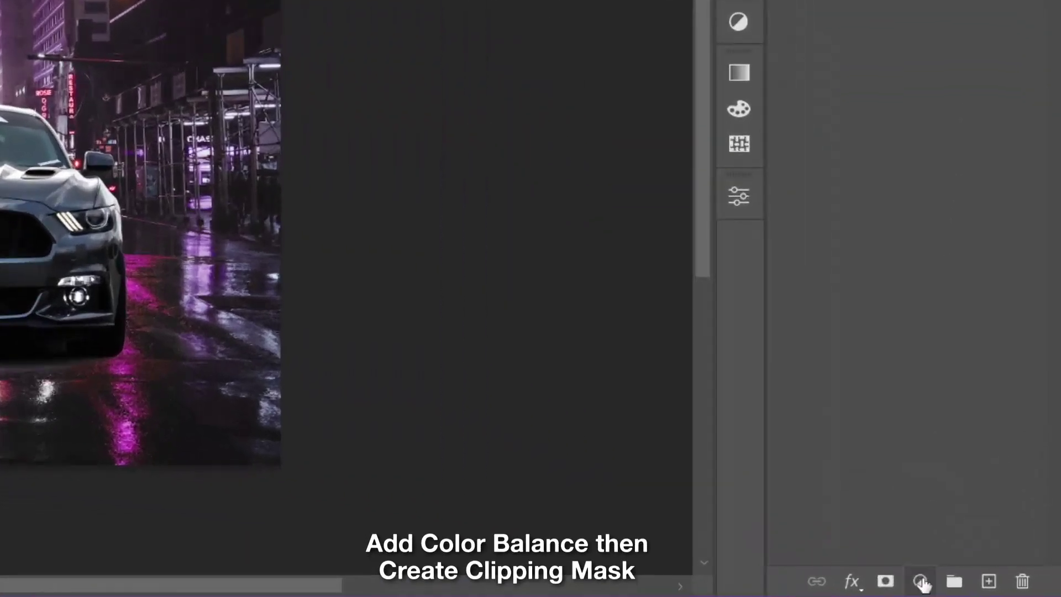
Add a Color Balance layer clipped to the car: midtones red +12, magenta -16, blue +9.
click(981, 587)
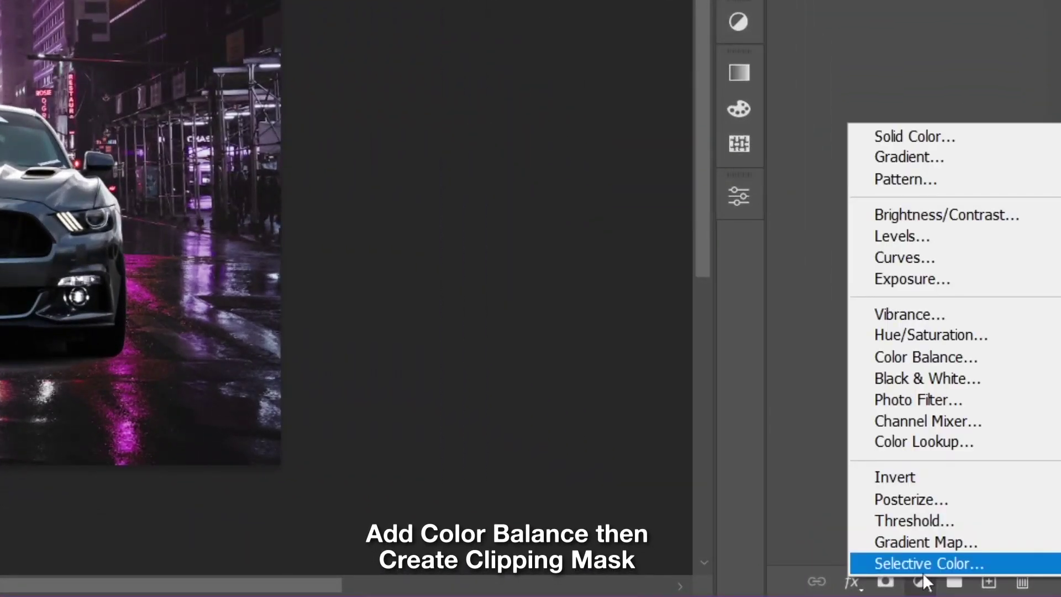
click(923, 357)
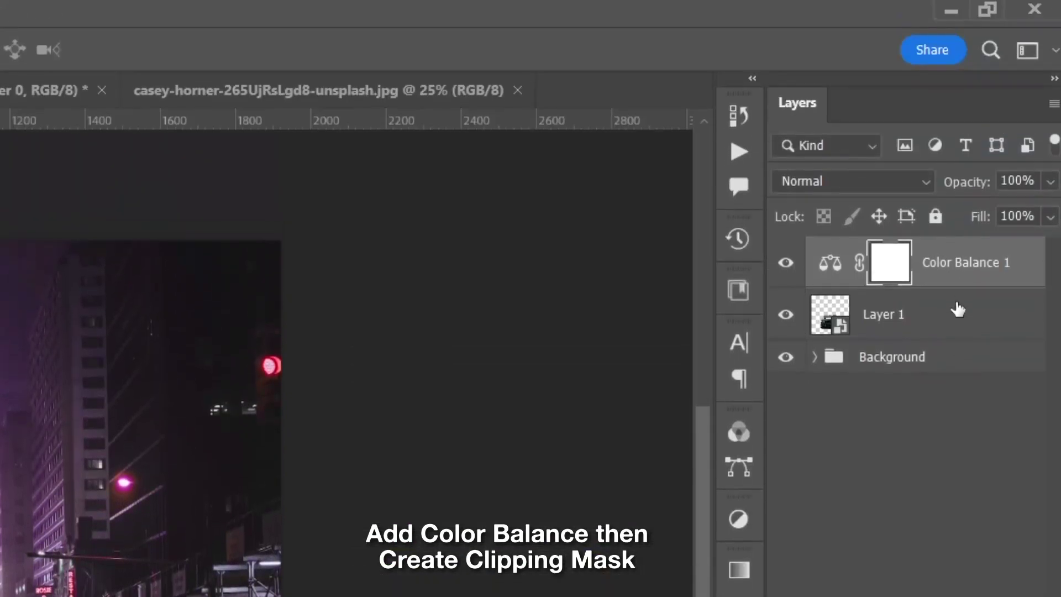
right_click(956, 291)
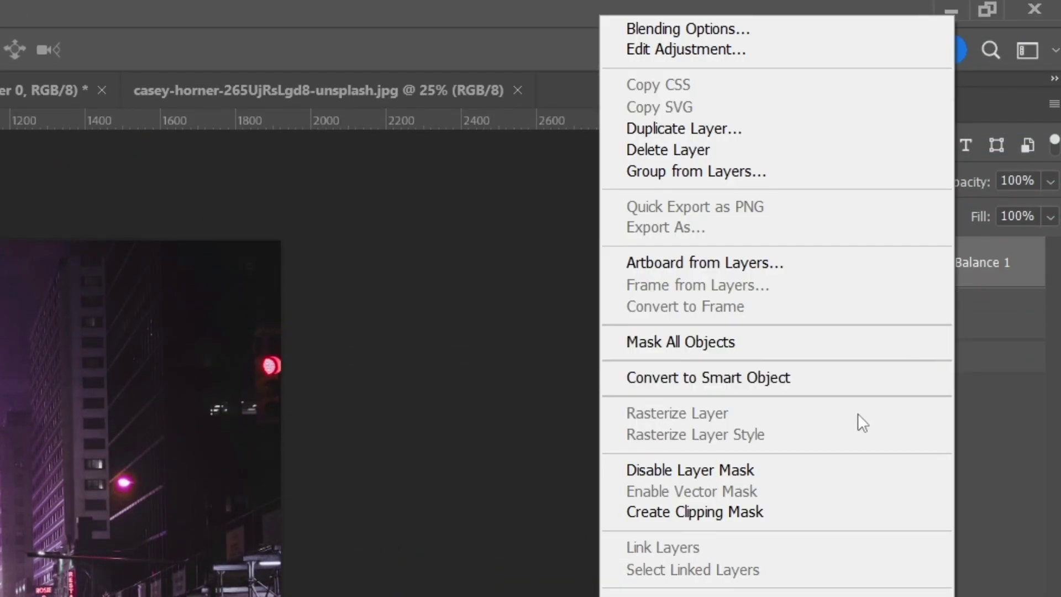
click(858, 506)
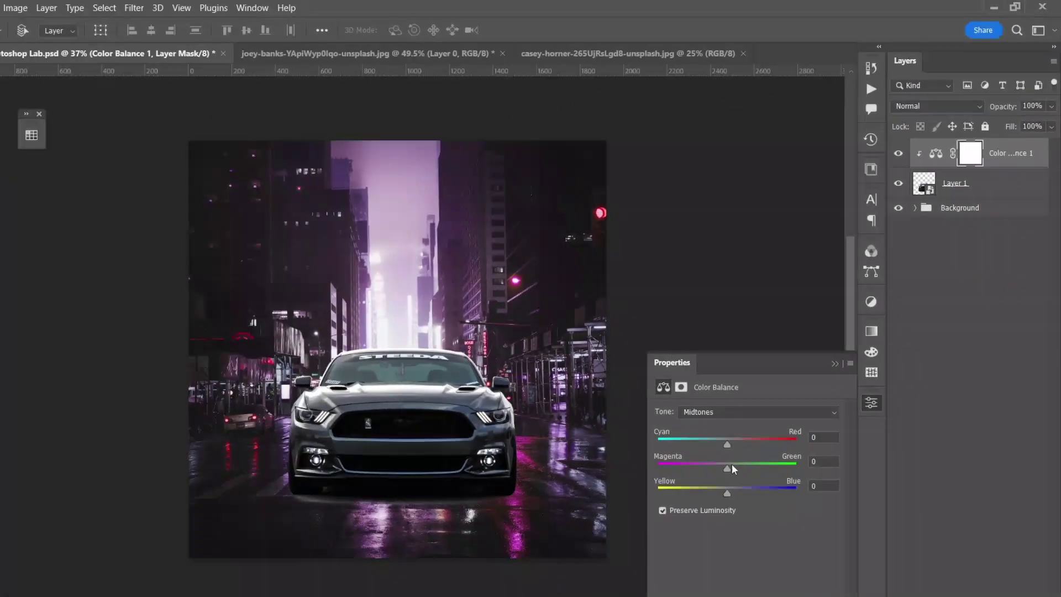
click(748, 439)
drag(739, 439, 738, 439)
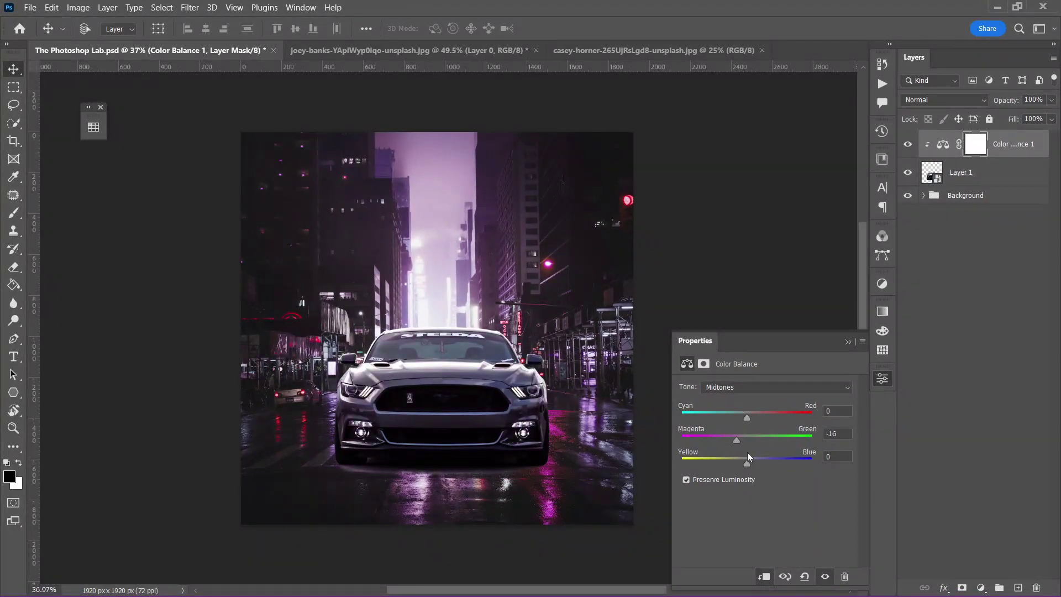
drag(748, 461, 755, 460)
drag(742, 416, 754, 417)
Add a layer mask to the car layer and set up a smaller black brush for its base.
click(848, 341)
click(973, 174)
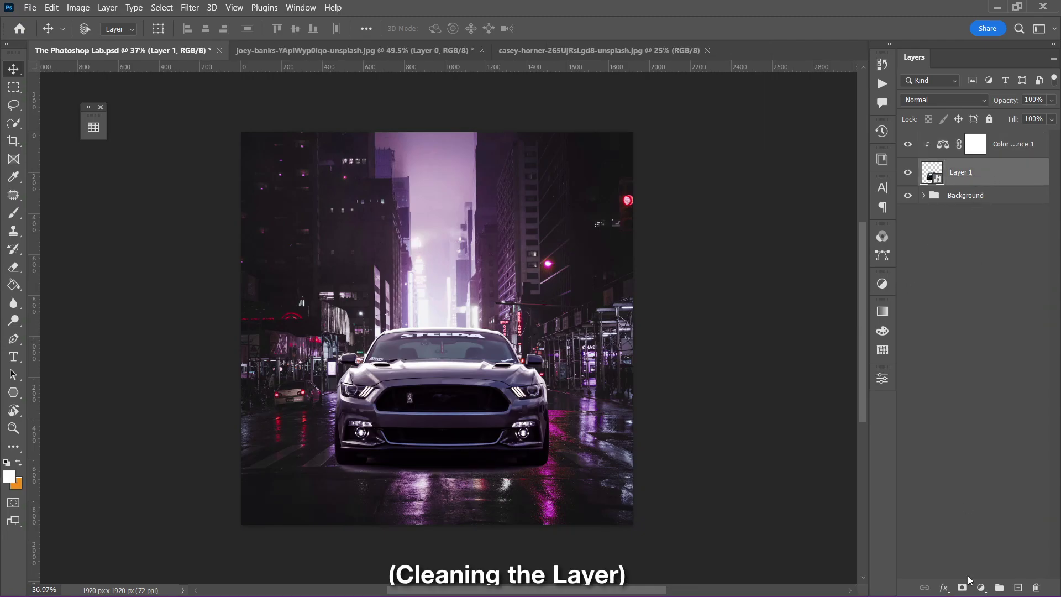
click(962, 588)
key(b)
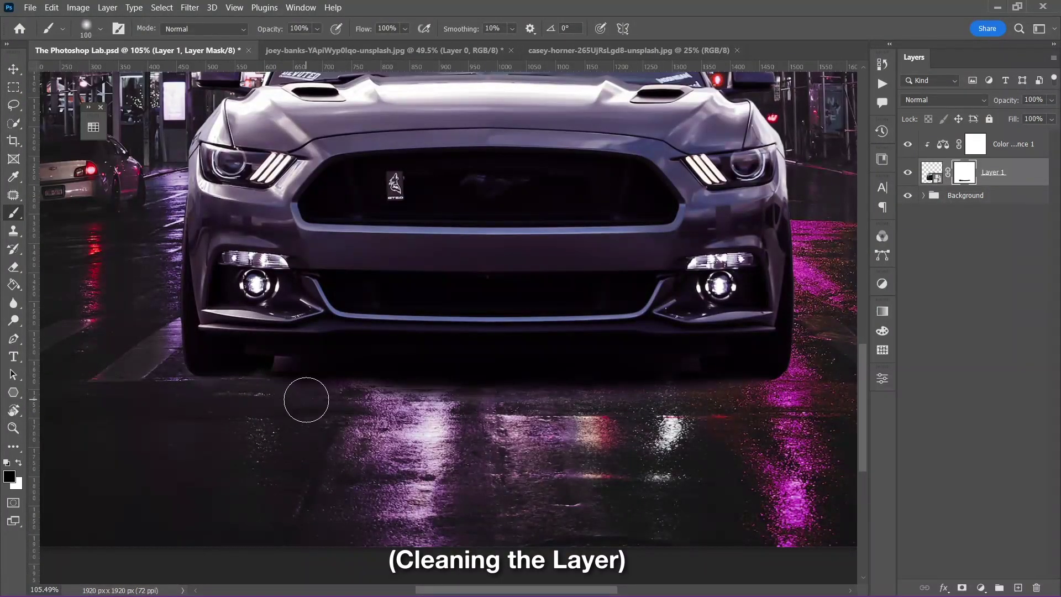
scroll(306, 399, up, 5)
key(bracketleft)
key(bracketleft)
key(bracketleft)
scroll(166, 355, down, 3)
key(x)
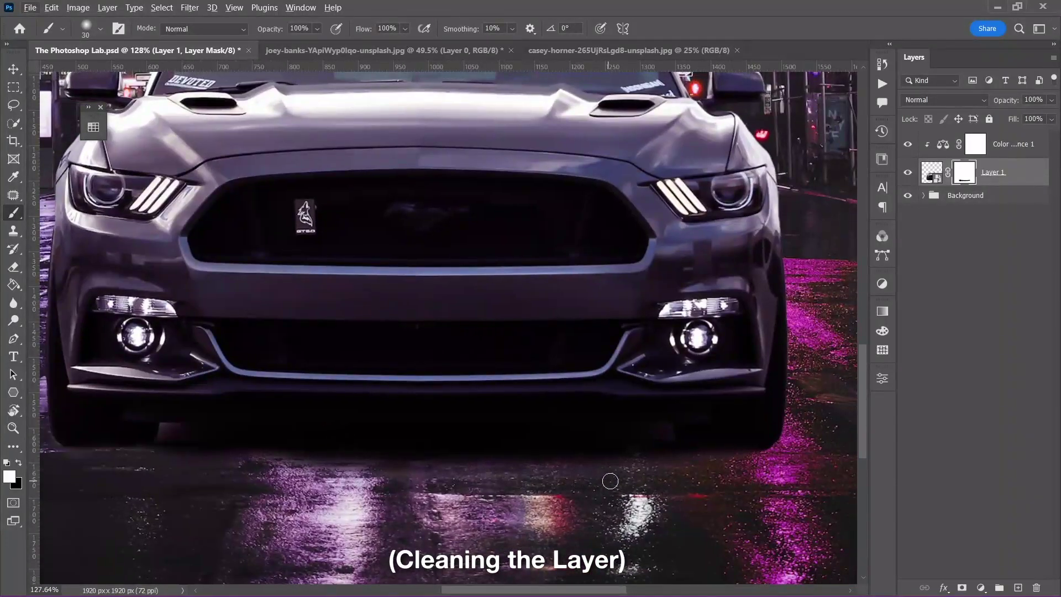
key(x)
scroll(437, 458, up, 2)
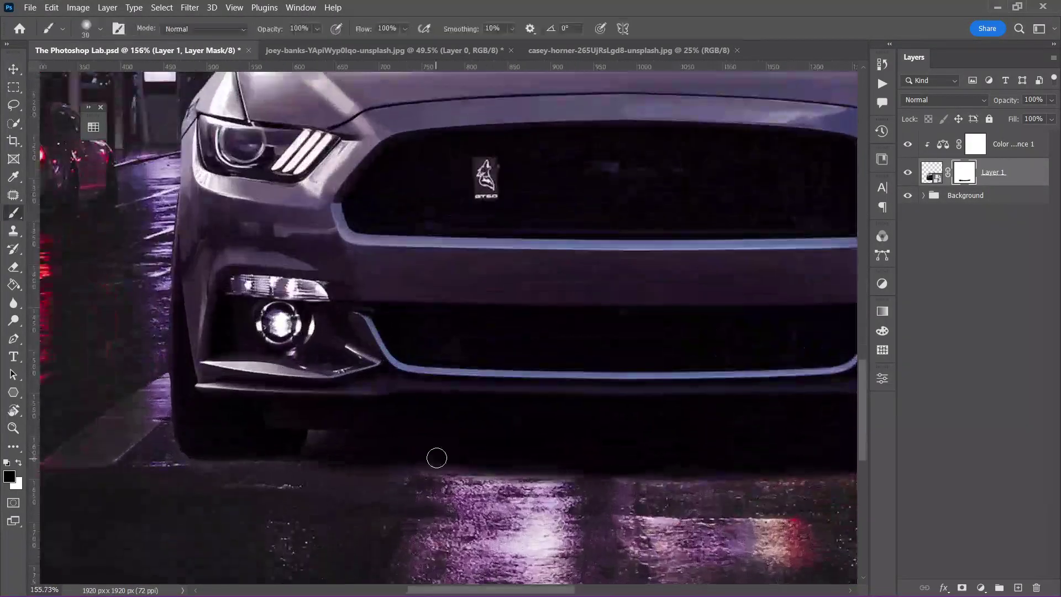
key(x)
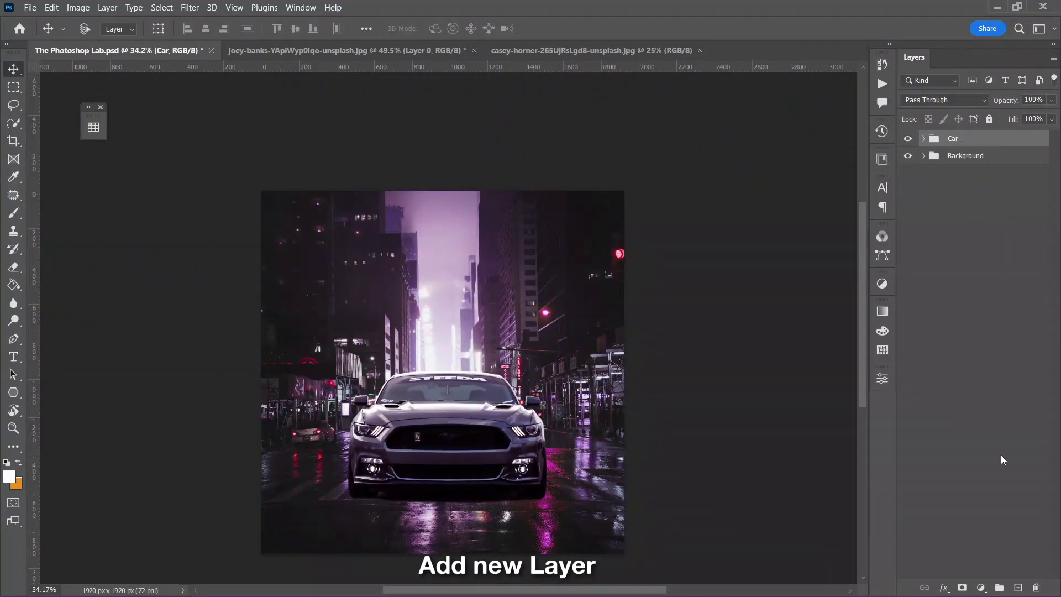
Create a new layer named Paint and choose a deep magenta painting colour.
click(1018, 588)
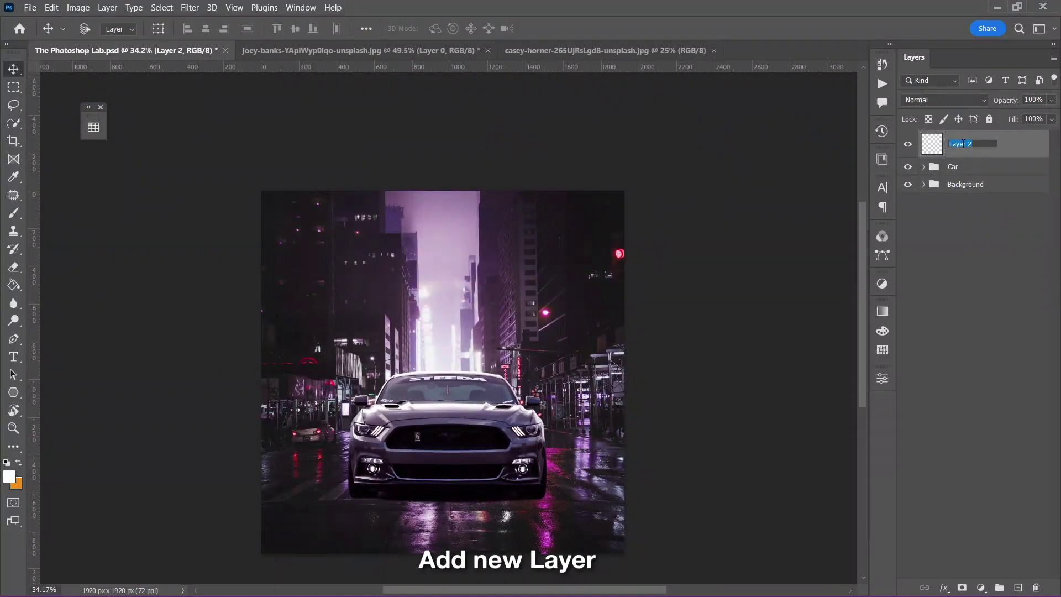
text(Paint)
key(Return)
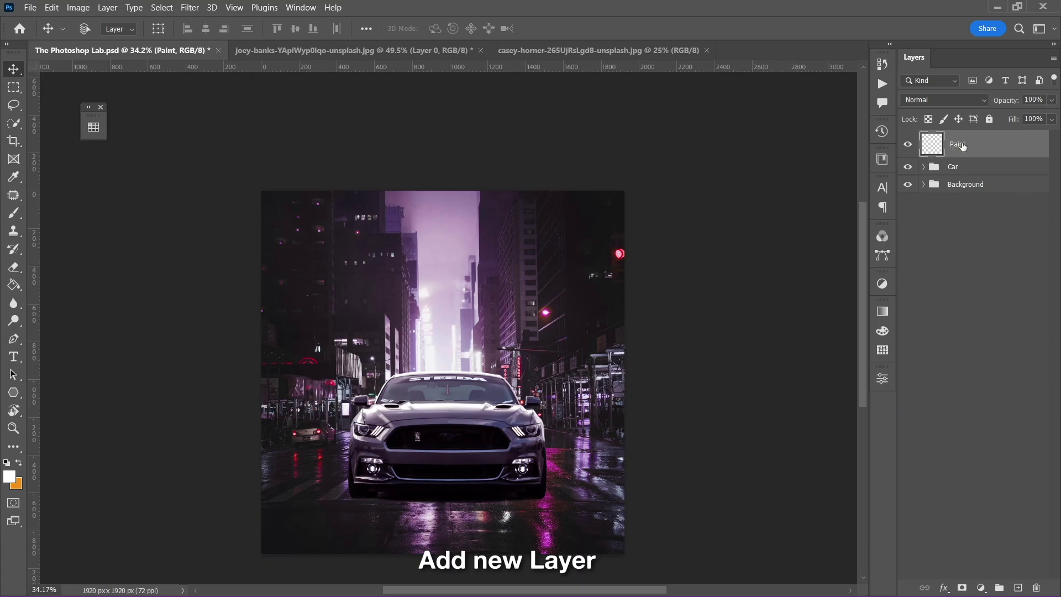
key(b)
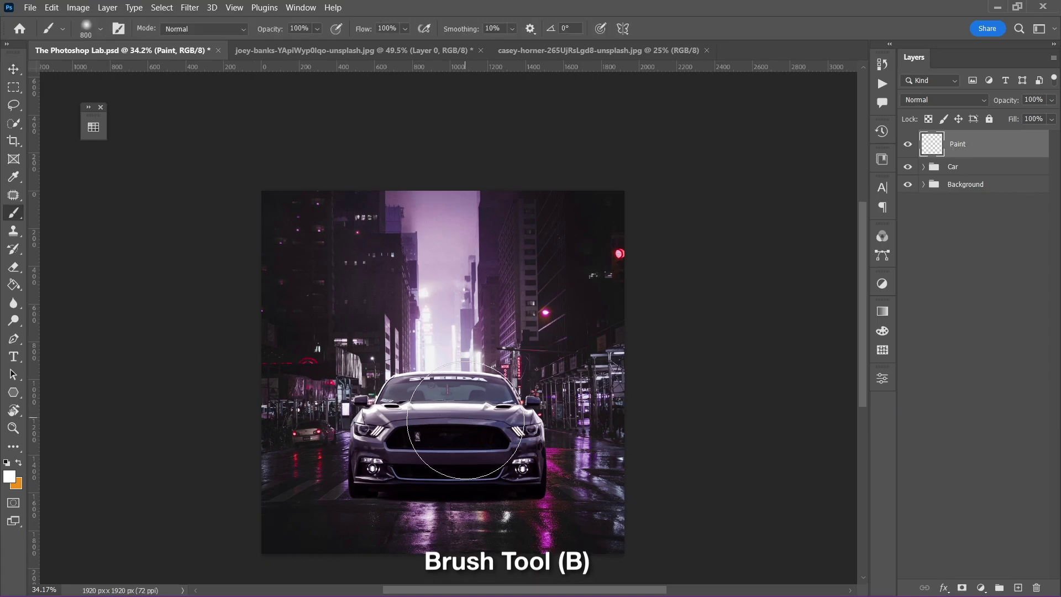
right_click(480, 345)
click(93, 126)
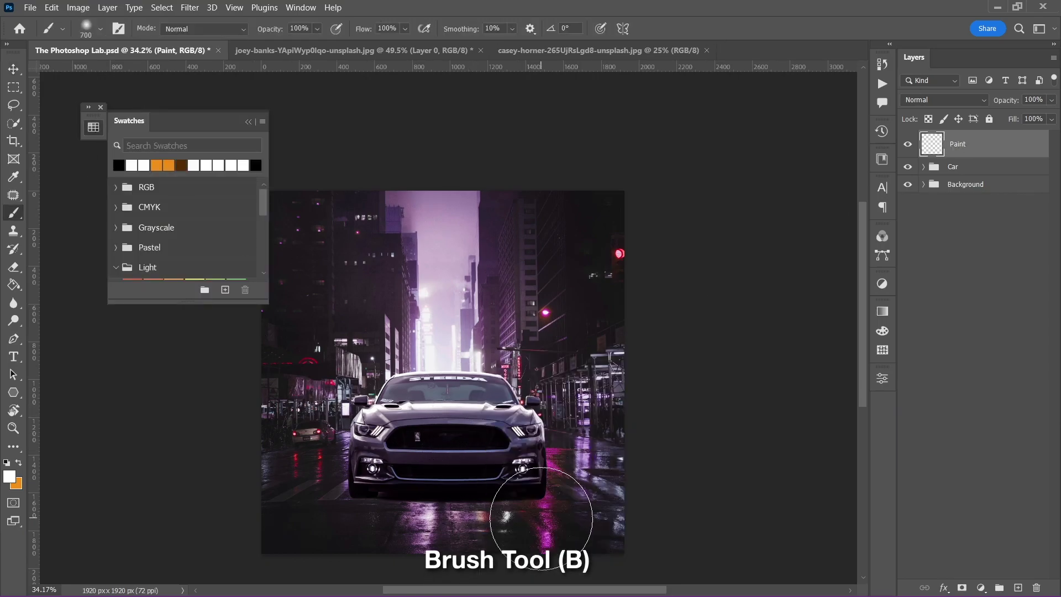
alt+click(551, 538)
click(9, 476)
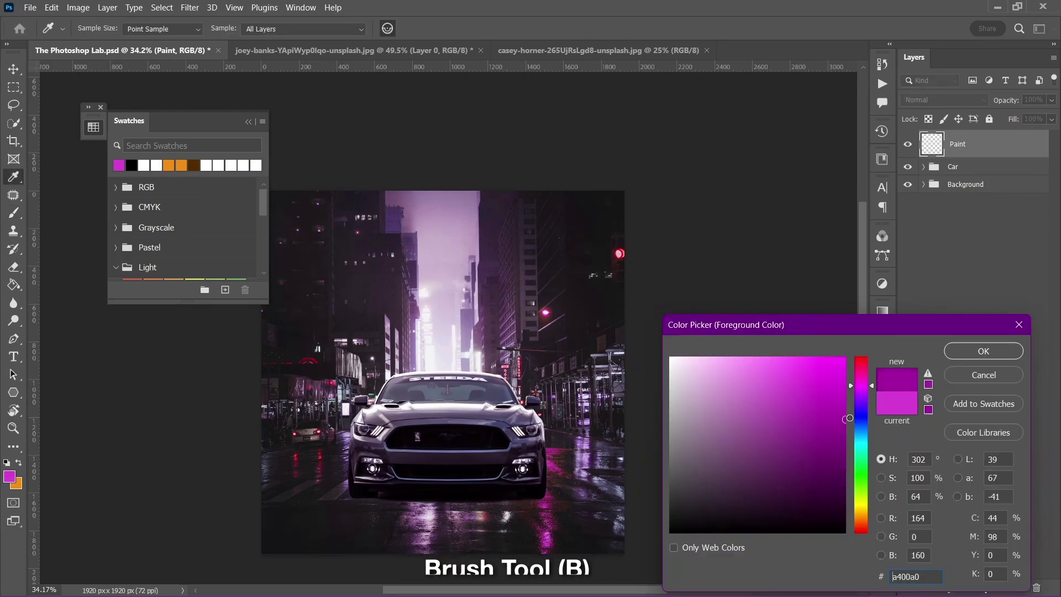
click(951, 351)
Paint a magenta glow around the car and over the road.
mouse_move(543, 473)
mouse_down()
mouse_move(533, 414)
mouse_move(550, 450)
mouse_move(534, 398)
mouse_up()
key(bracketleft)
key(bracketleft)
mouse_move(394, 490)
mouse_down()
mouse_move(345, 426)
mouse_move(355, 509)
mouse_move(505, 531)
mouse_move(503, 560)
mouse_move(635, 550)
mouse_move(320, 538)
mouse_up()
key(bracketright)
key(bracketright)
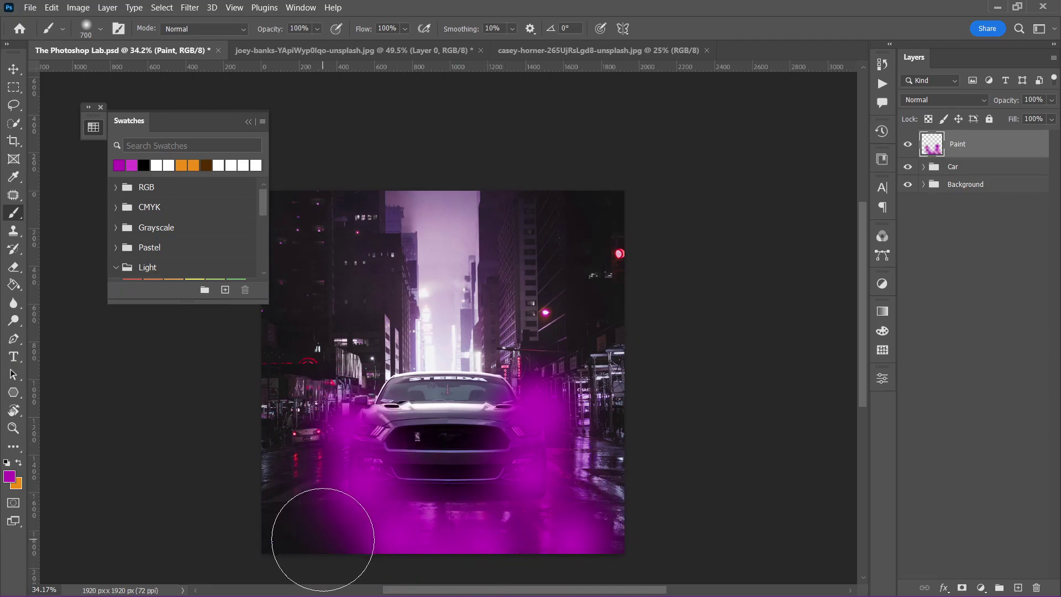
key(bracketleft)
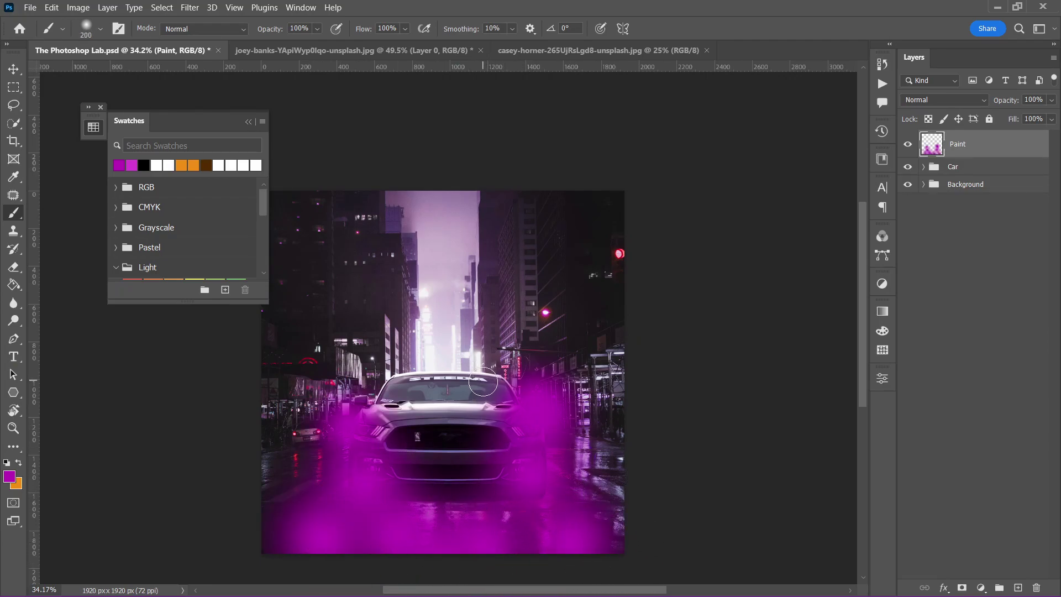
key(bracketright)
Set the Paint layer to Soft Light blend mode at 90% opacity.
click(943, 100)
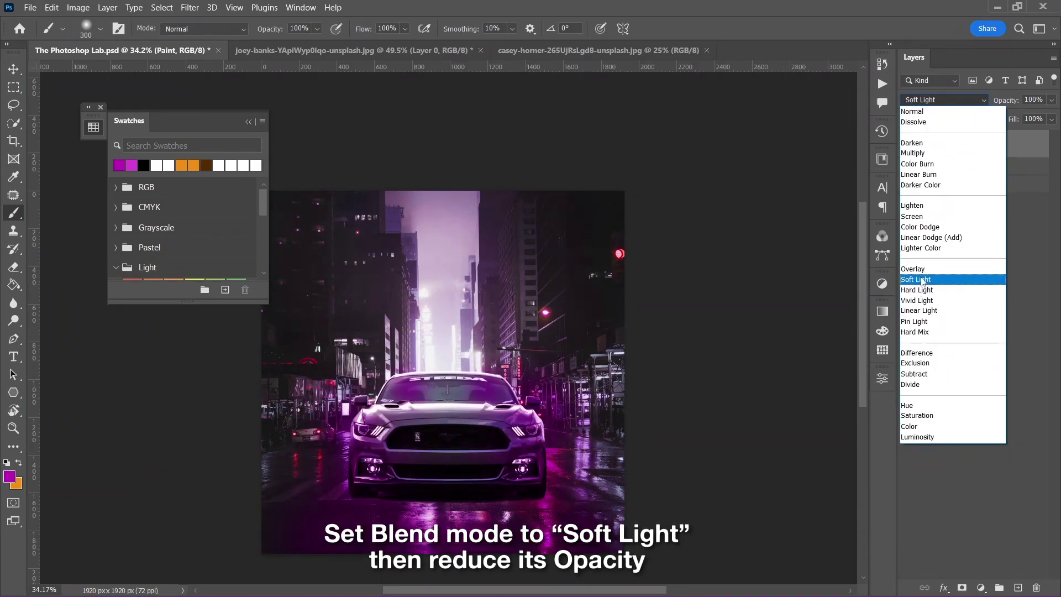
click(922, 280)
click(1052, 100)
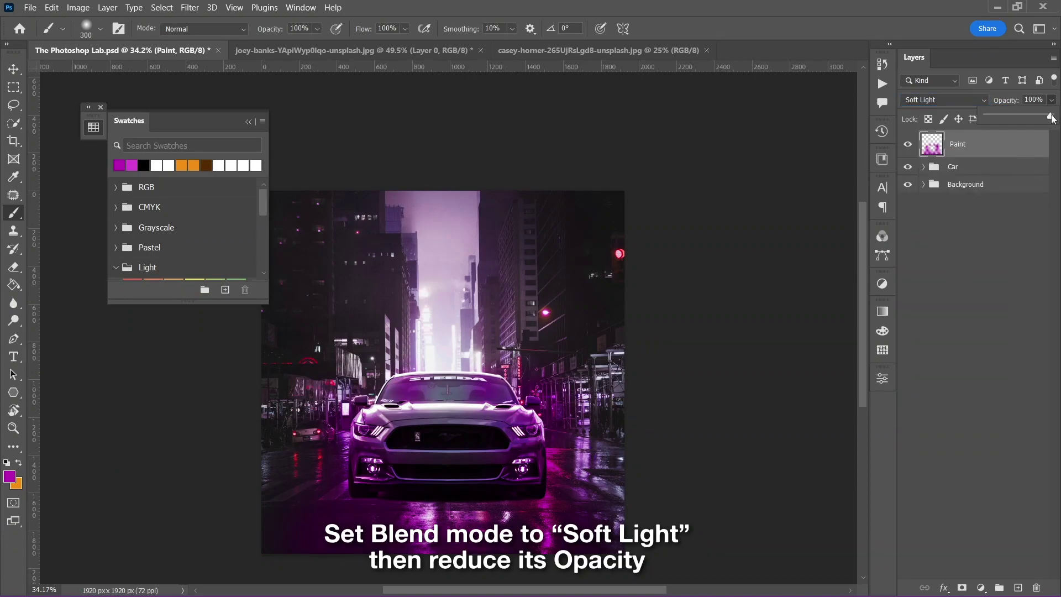
drag(1052, 118, 1045, 118)
Erase excess purple from the street and windshield, then add a new empty layer.
key(e)
drag(634, 509, 620, 479)
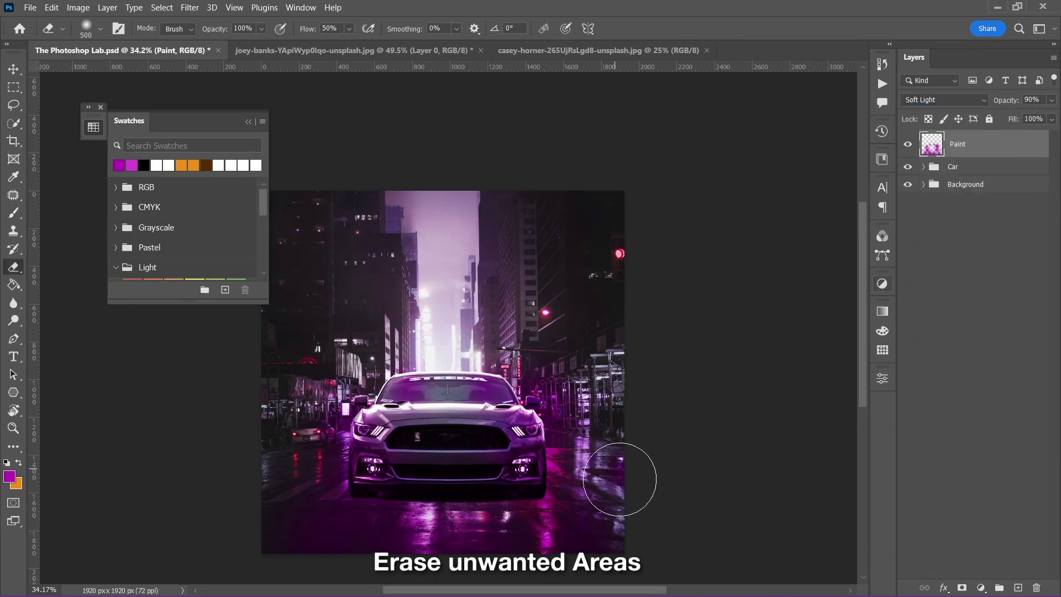
key(bracketleft)
drag(498, 382, 417, 395)
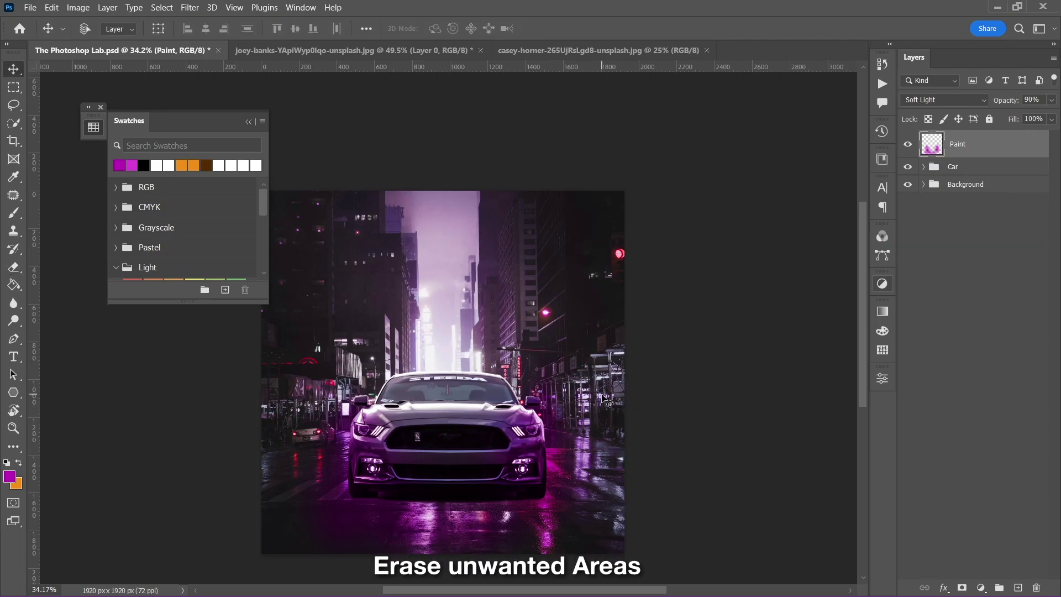
key(v)
click(1019, 588)
text(Main ligh)
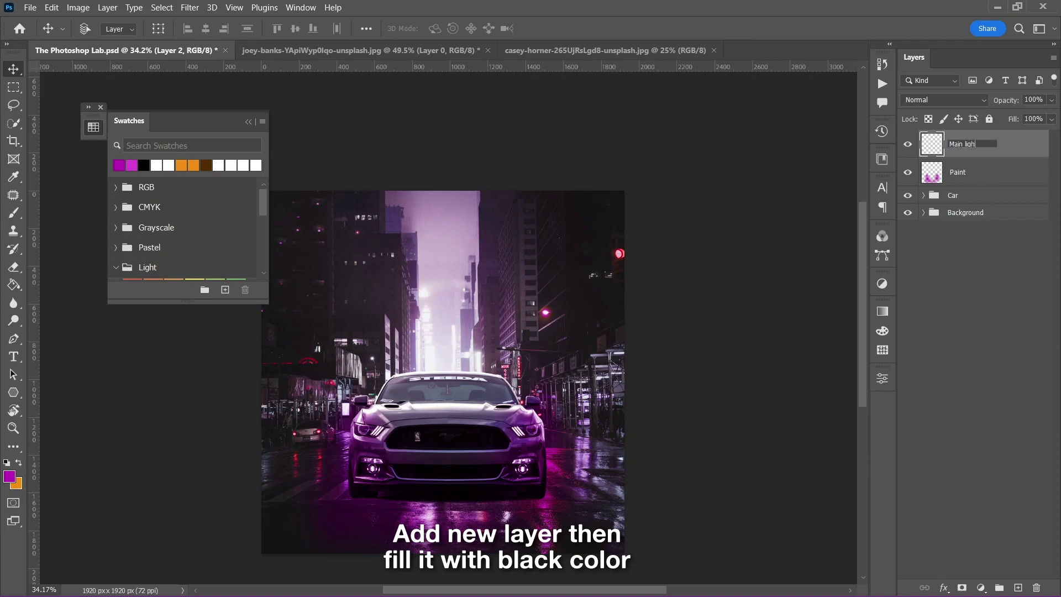
Name the new layer 'Main light' and fill it with black.
text(t)
key(Return)
click(9, 477)
click(671, 532)
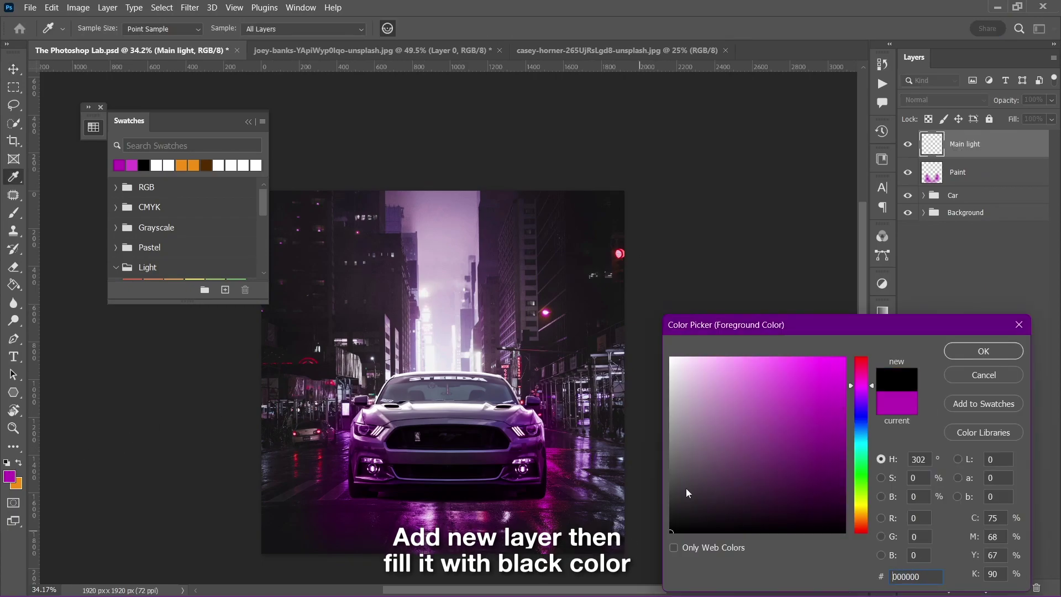
click(973, 354)
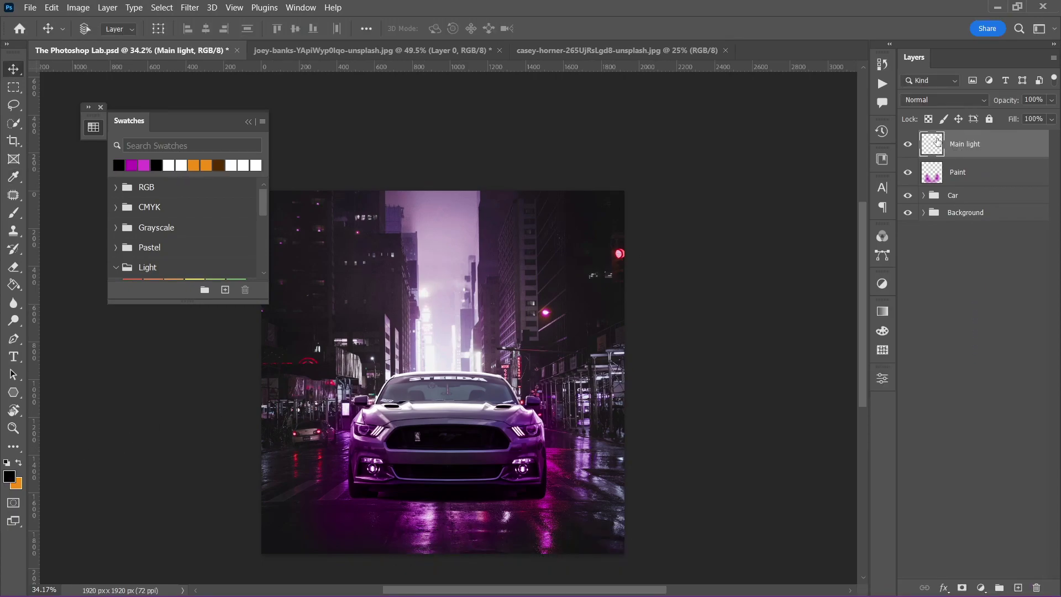
key(alt+BackSpace)
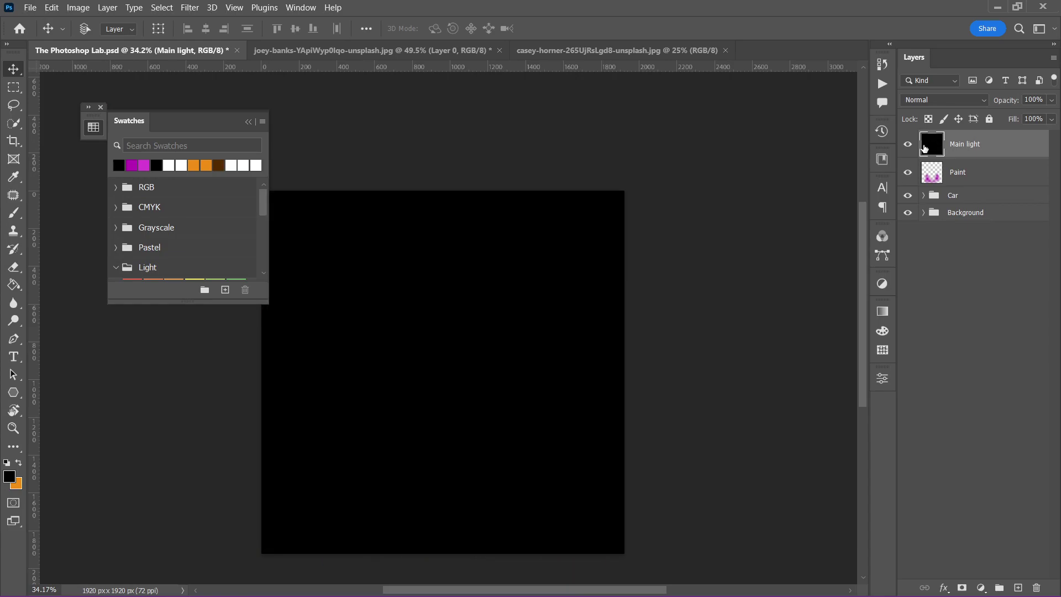
Render a Lens Flare on Main light with brightness around 143.
click(189, 7)
mouse_move(204, 237)
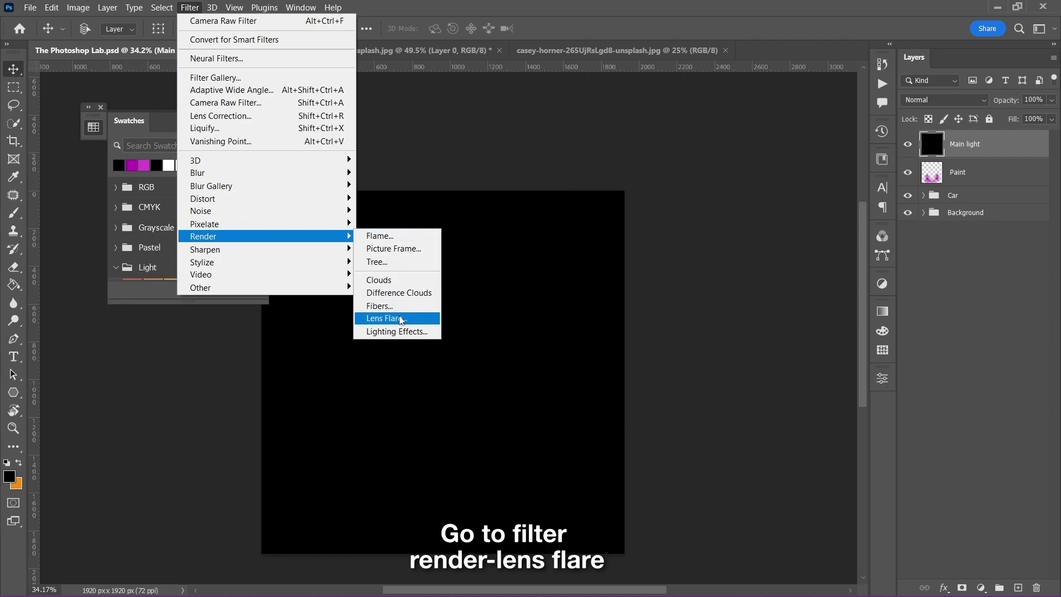
click(399, 320)
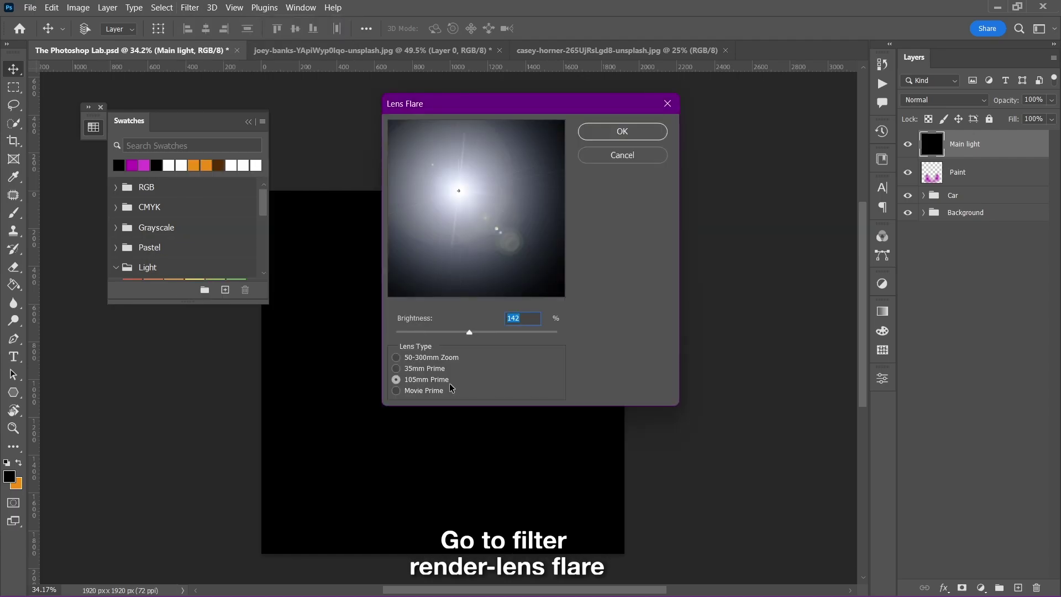
mouse_move(469, 333)
mouse_down()
mouse_move(479, 334)
mouse_move(468, 332)
mouse_up()
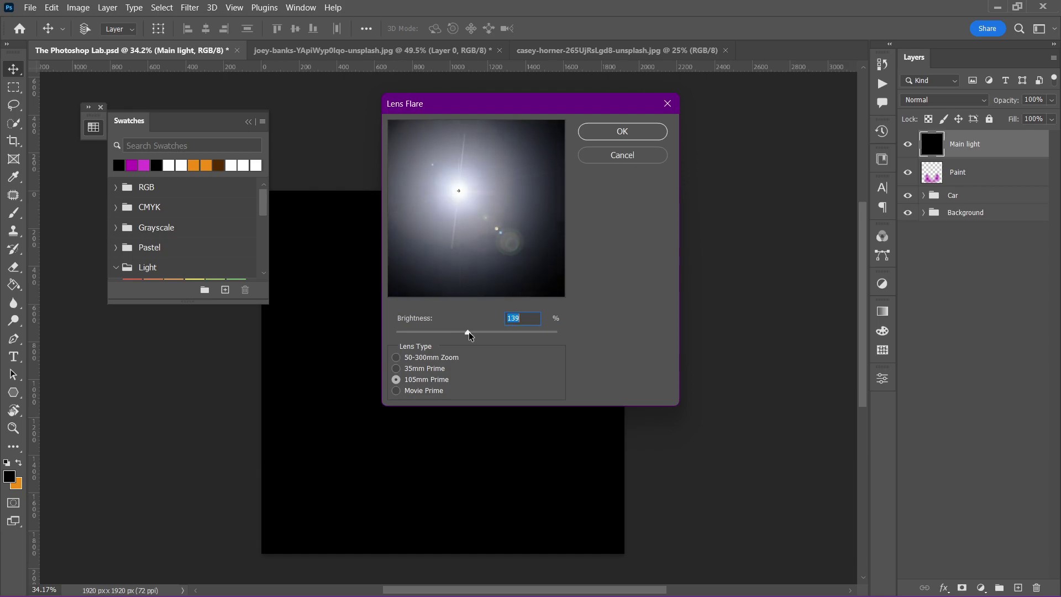
click(616, 132)
click(944, 100)
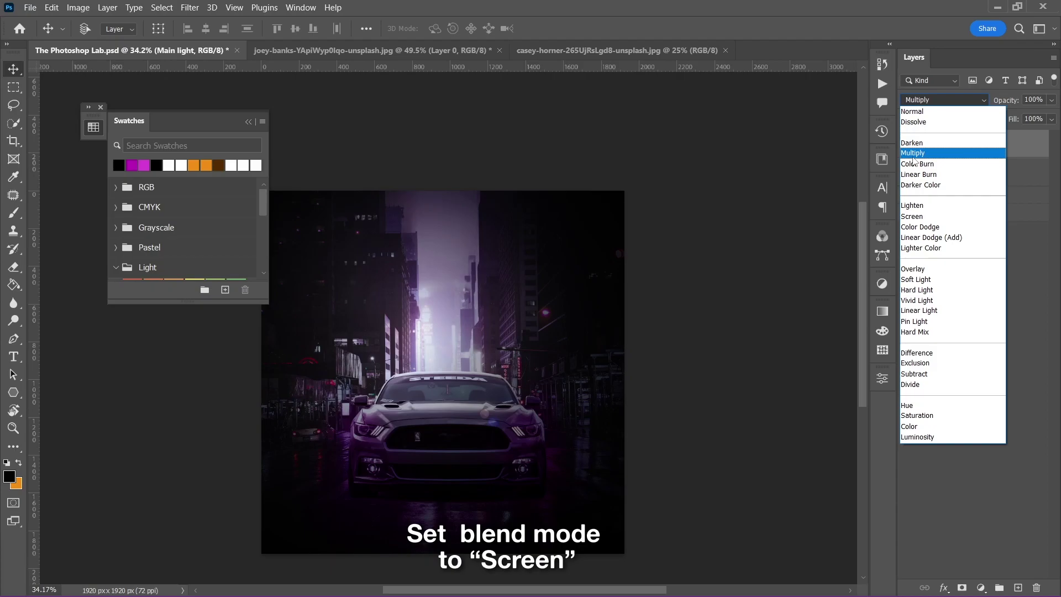
Set Main light to Screen and scale the flare onto the car's right headlight.
click(929, 221)
key(ctrl+t)
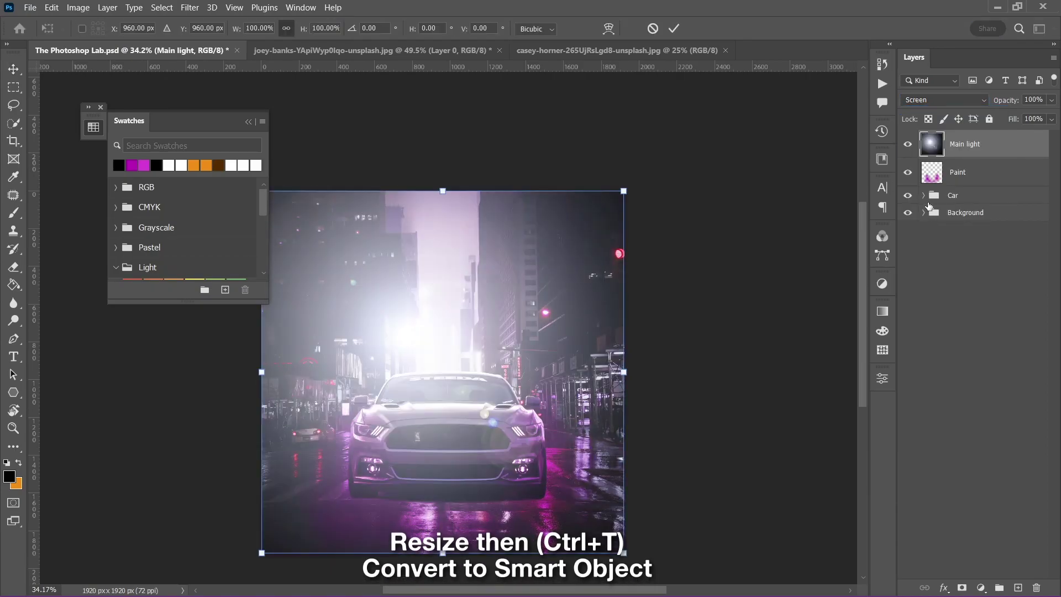
drag(625, 554, 503, 432)
drag(481, 398, 587, 474)
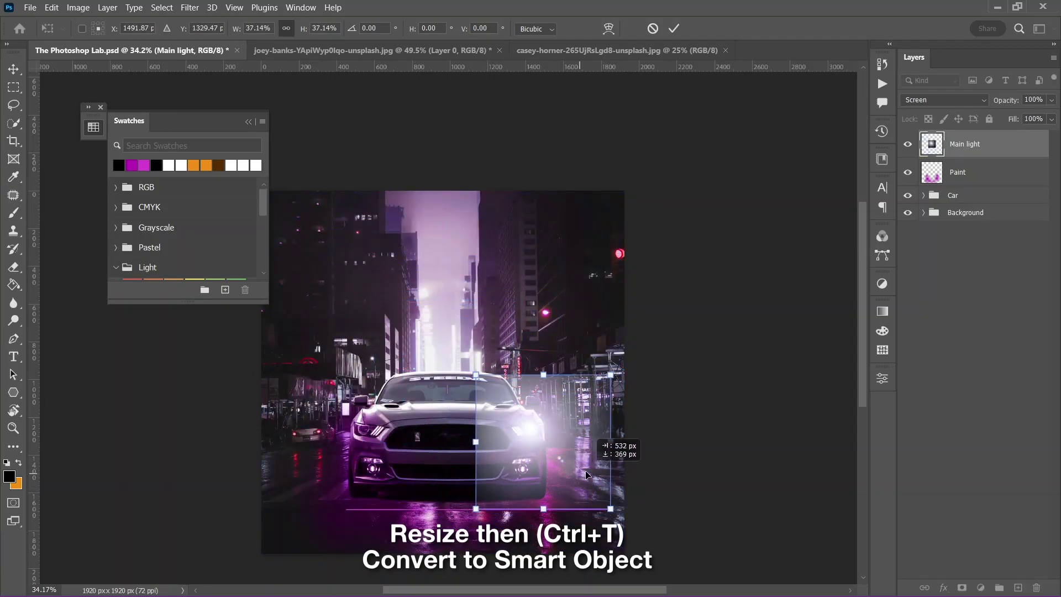
key(Return)
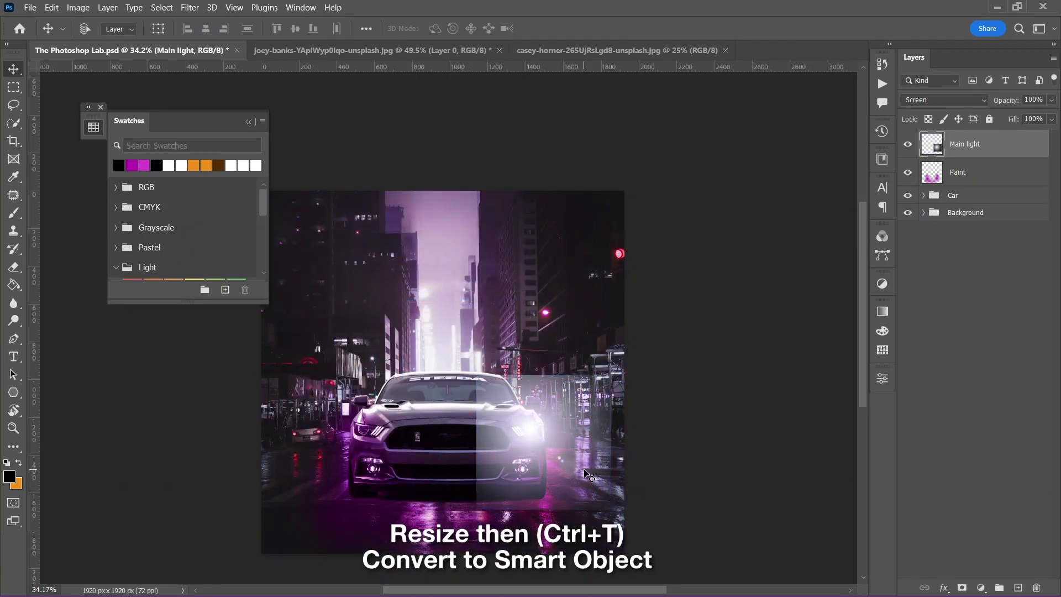
Convert Main light to a smart object and shift its hue +97 toward pink-purple.
right_click(1032, 149)
click(991, 203)
key(ctrl+u)
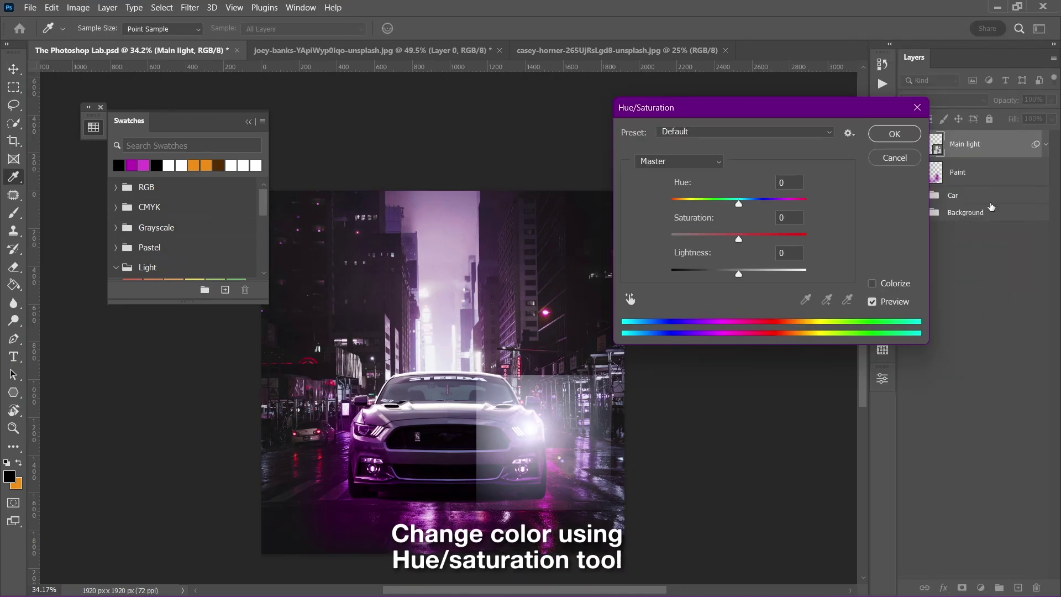
drag(739, 204, 784, 204)
mouse_move(738, 239)
mouse_down()
mouse_move(759, 239)
mouse_move(746, 239)
mouse_move(743, 275)
mouse_up()
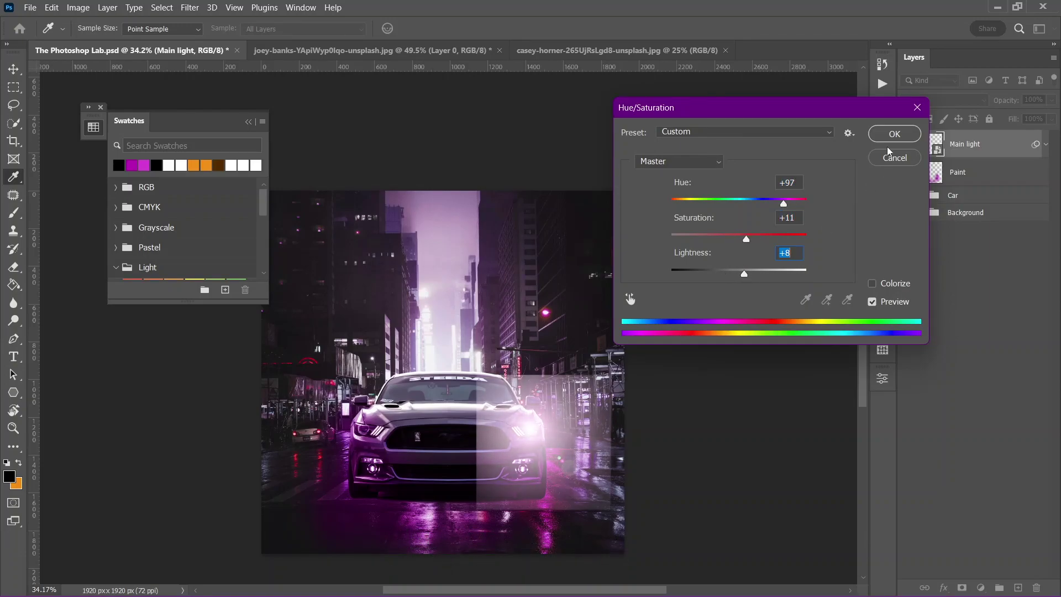
click(895, 134)
Brush the flare's glow off the car's lower front on the mask.
key(b)
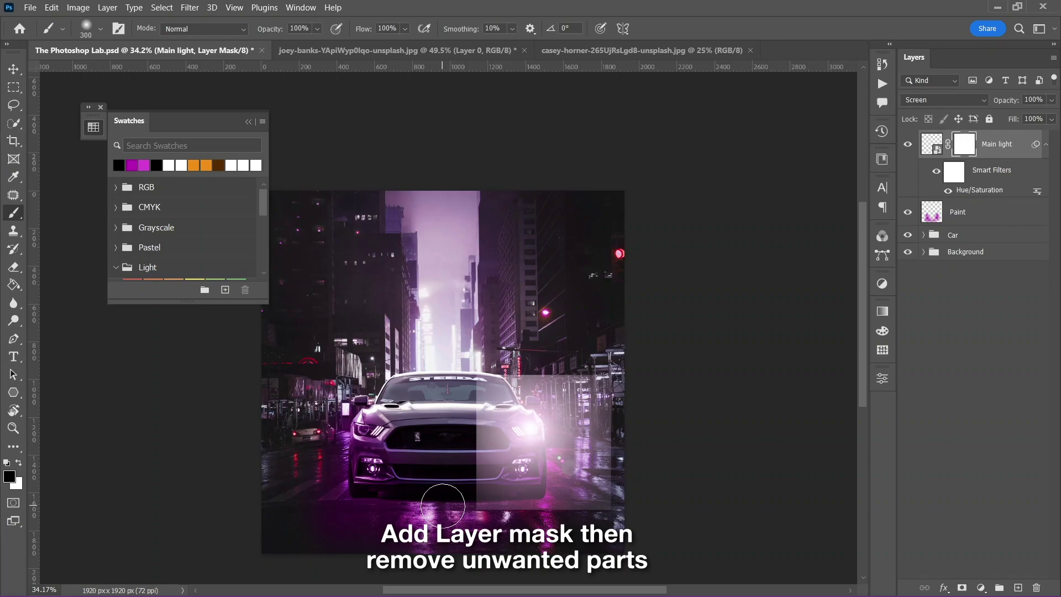
mouse_move(434, 508)
mouse_down()
mouse_move(668, 421)
mouse_move(528, 357)
mouse_up()
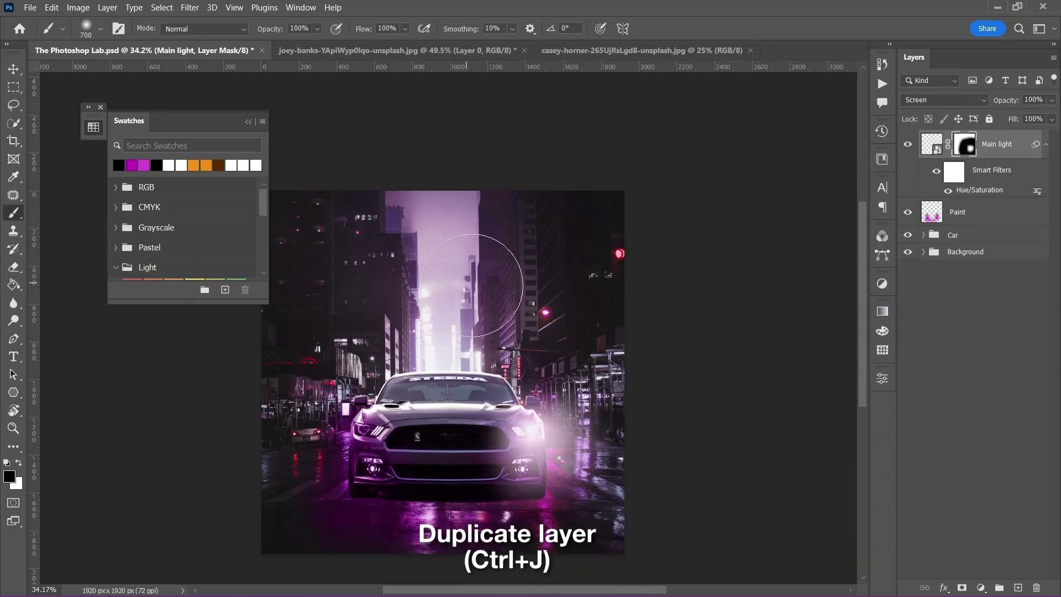
key(v)
key(b)
Duplicate the flare, flip it horizontally and place it on the left headlight.
key(ctrl+j)
key(ctrl+t)
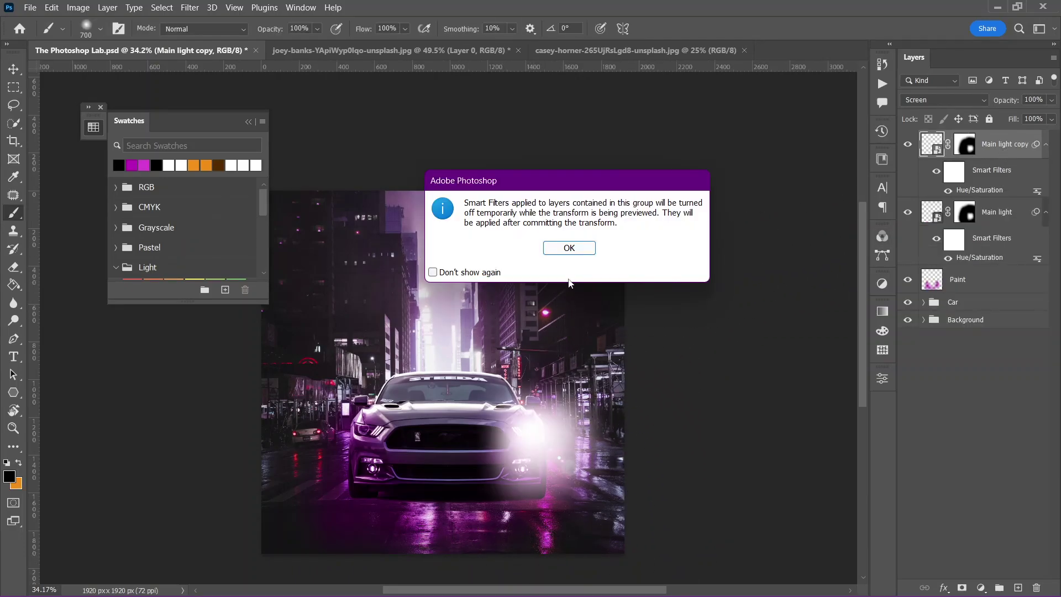
click(569, 247)
right_click(547, 422)
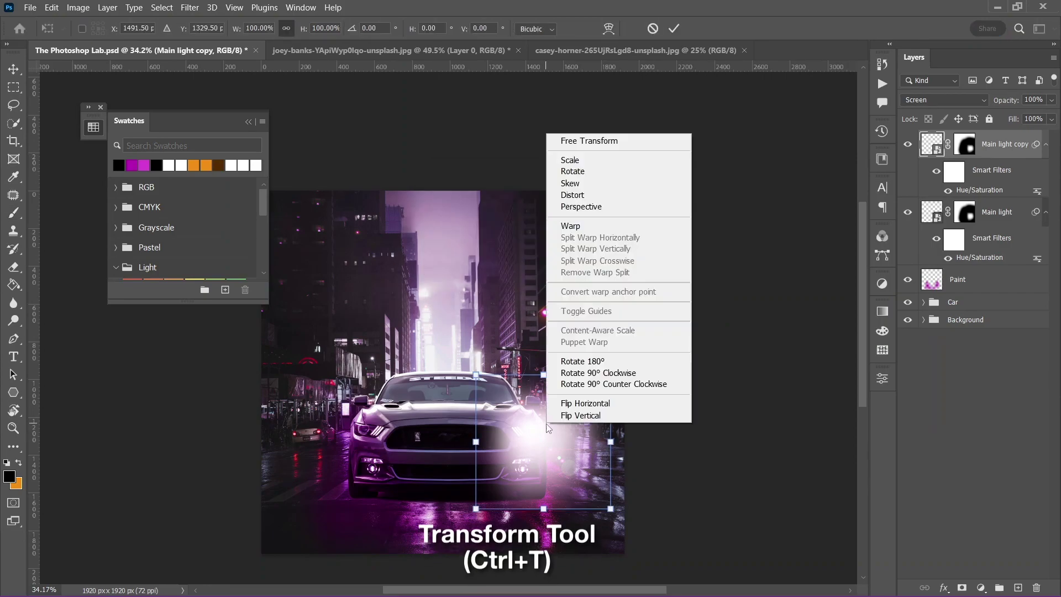
click(584, 408)
drag(559, 440, 363, 438)
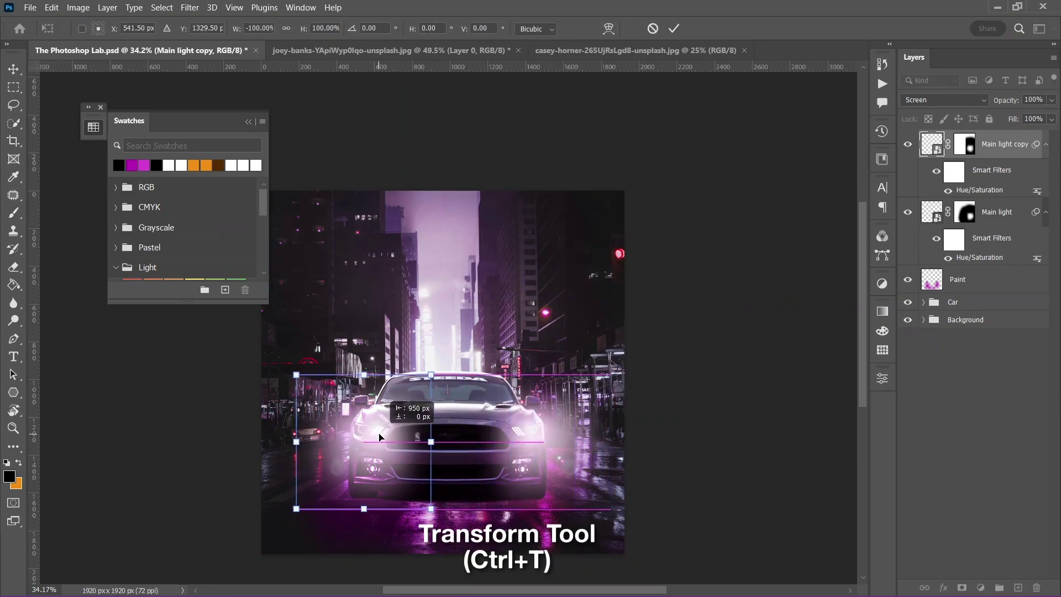
key(Return)
key(b)
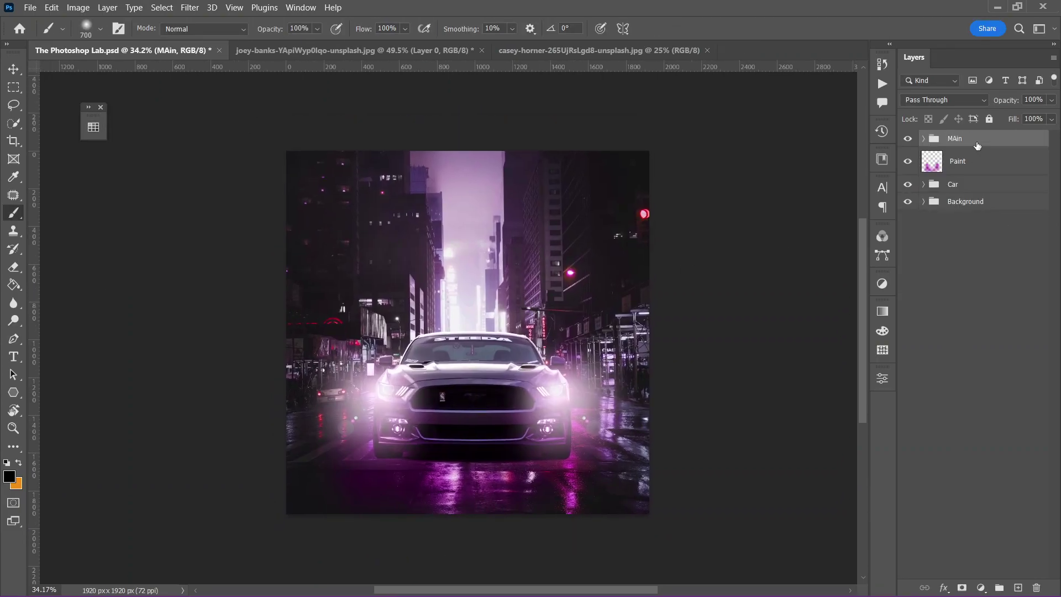
Move Paint into a Lights group, then duplicate the Background group to the top.
drag(979, 161, 966, 139)
key(Return)
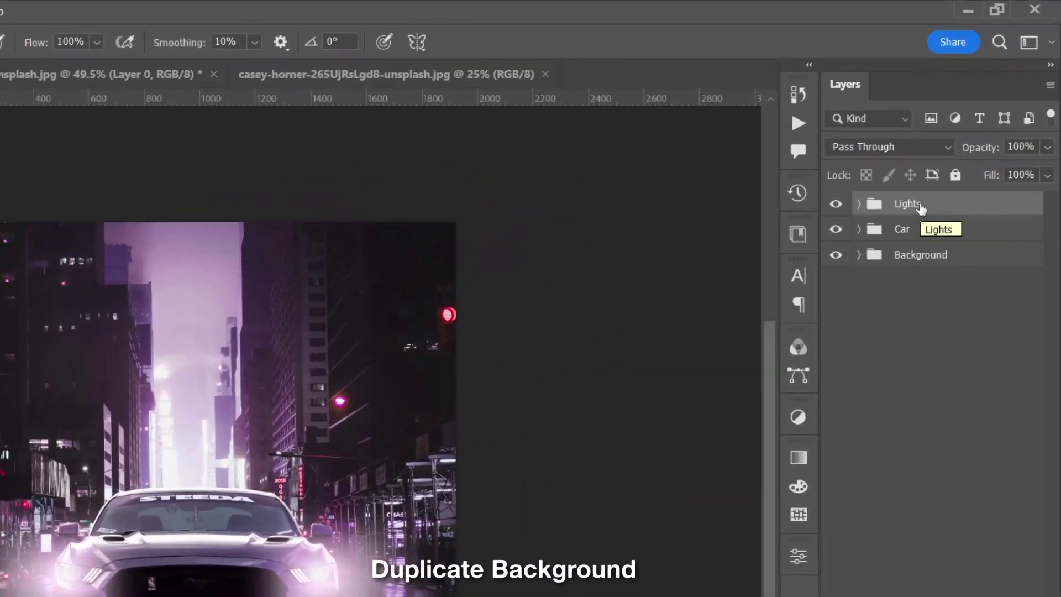
click(953, 260)
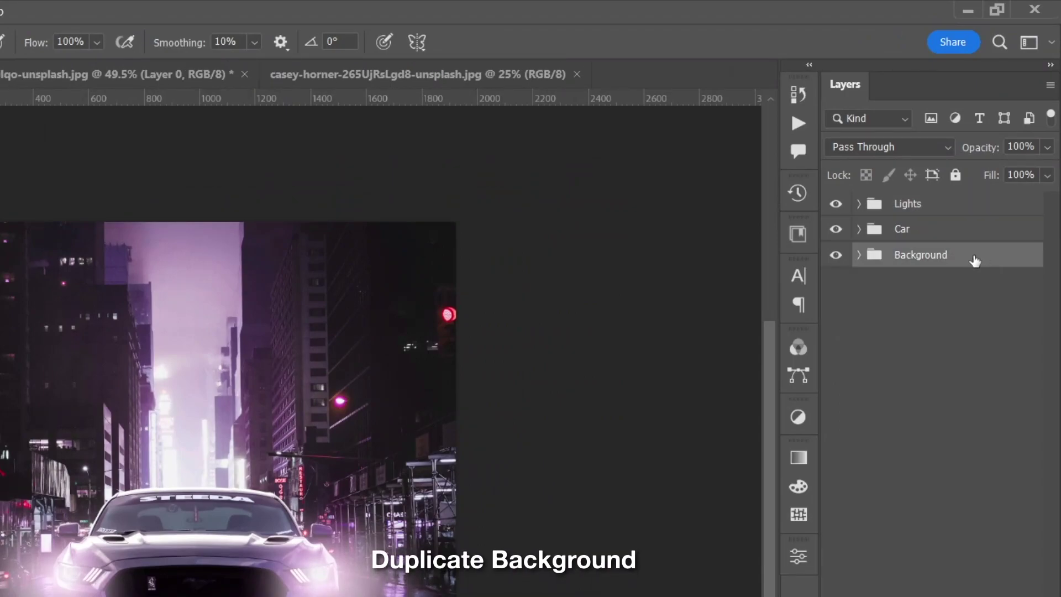
key(ctrl+j)
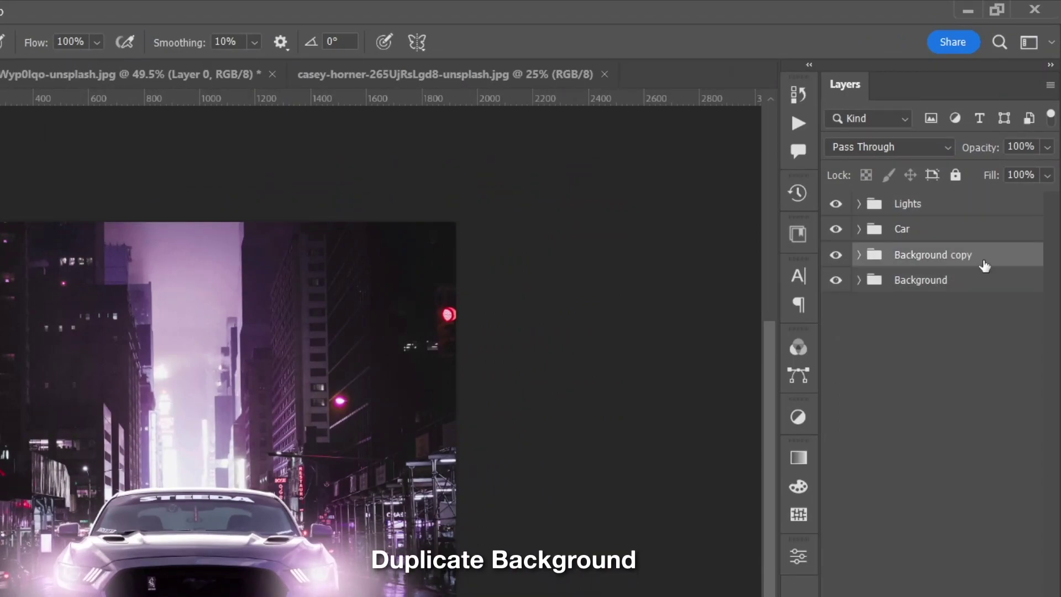
drag(983, 259, 971, 195)
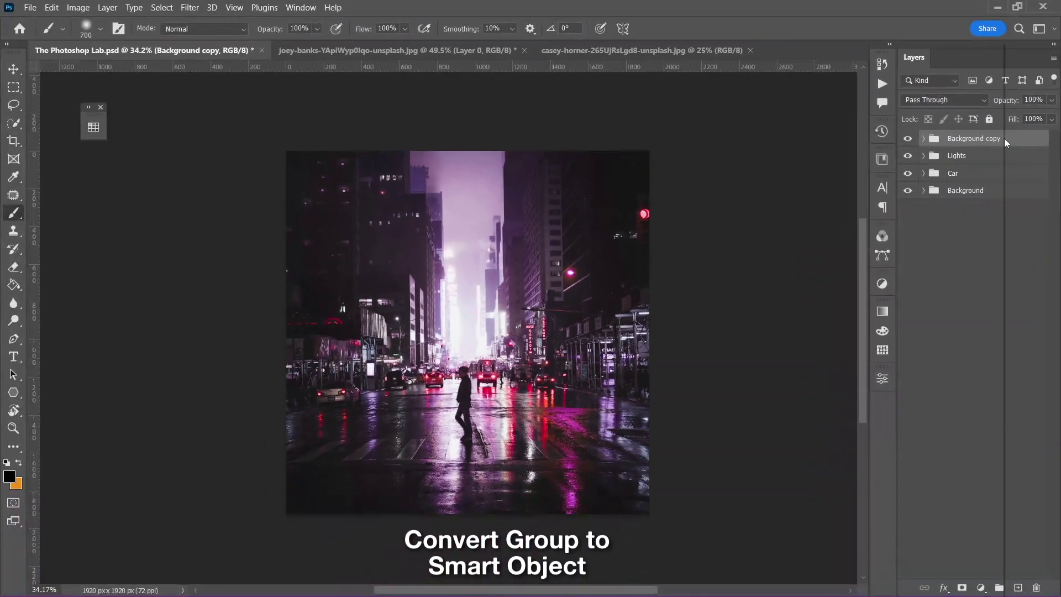
Convert the Background copy to a smart object and apply a Zoom Radial Blur, amount 100.
right_click(1004, 138)
click(982, 218)
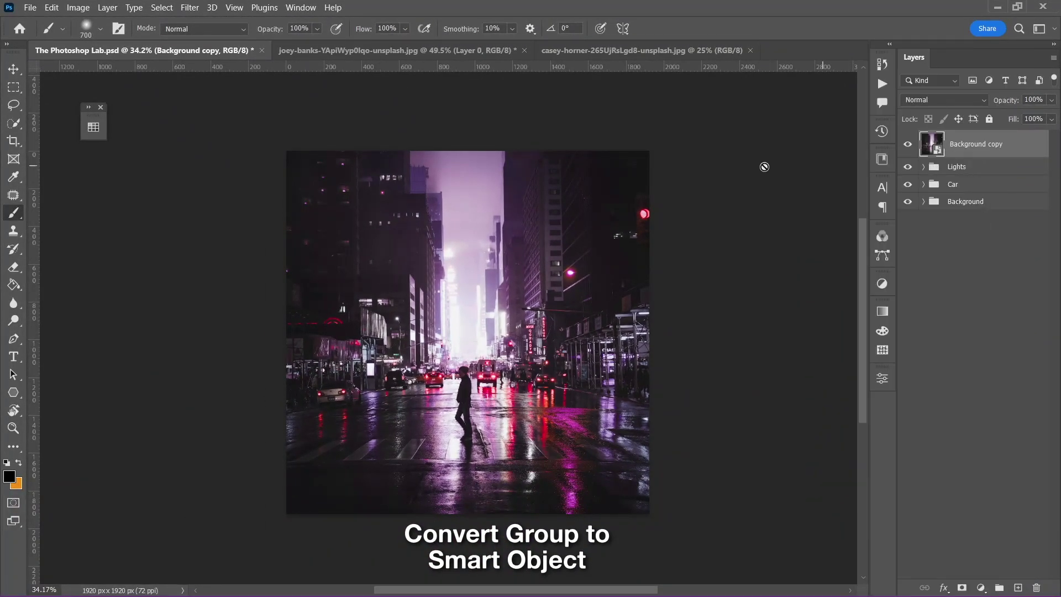
click(190, 8)
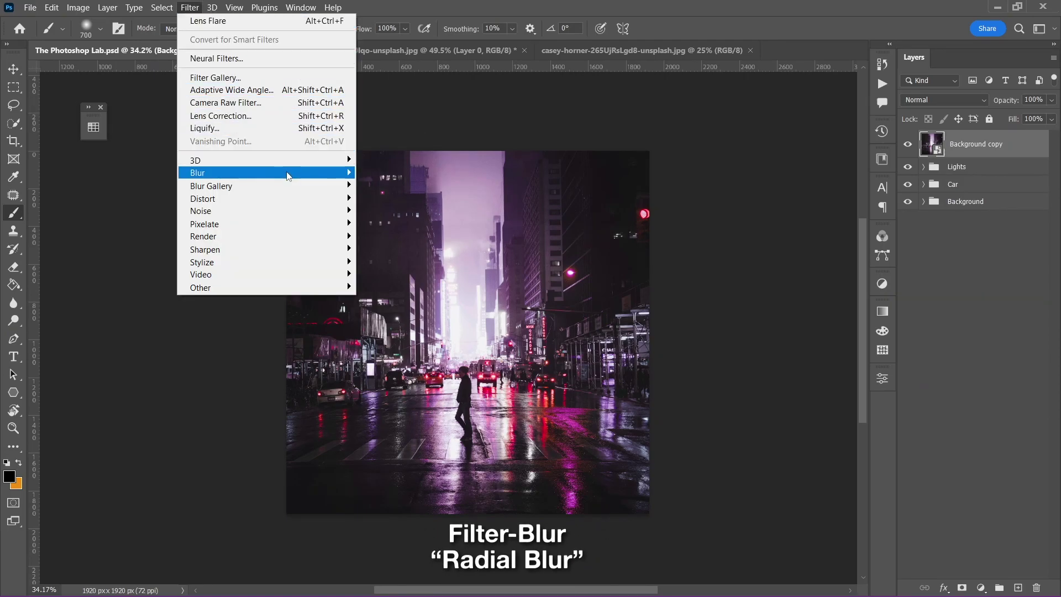
mouse_move(198, 172)
click(401, 262)
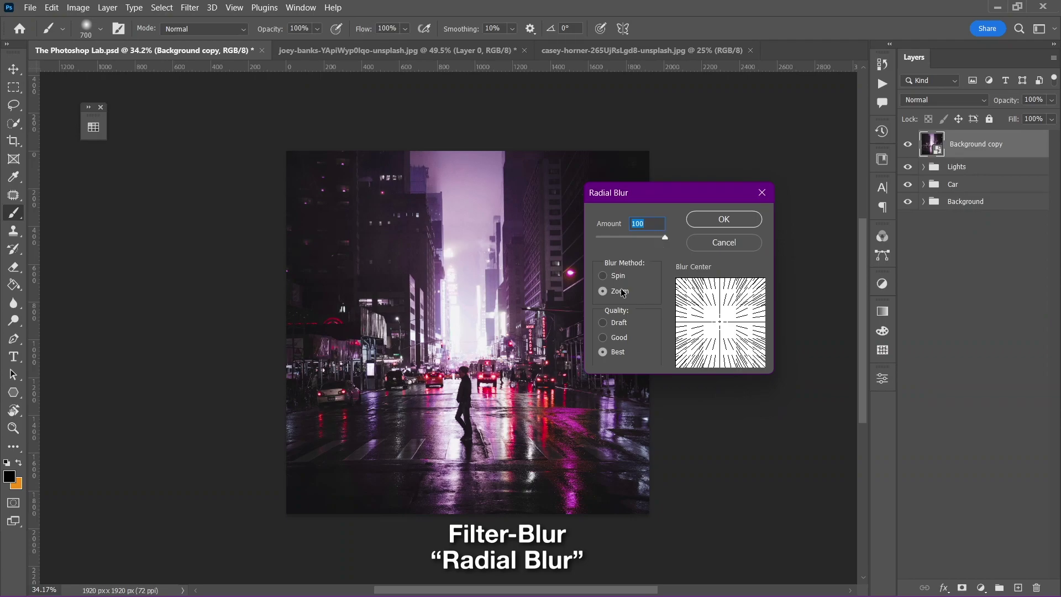
click(725, 219)
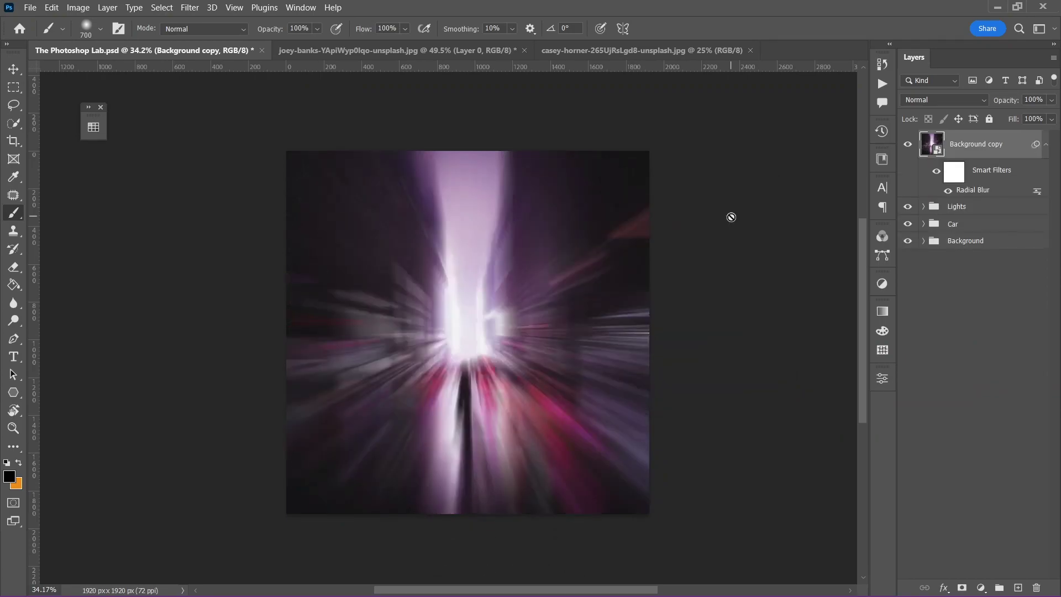
Mask the blurred Background copy, painting at 10% flow over the car and street centre.
click(962, 588)
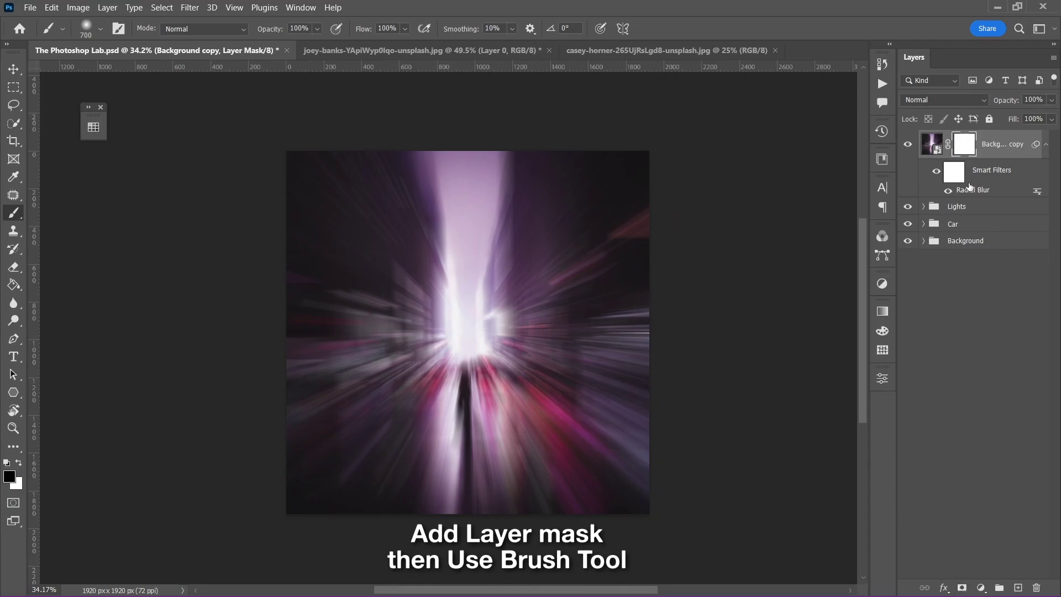
click(398, 27)
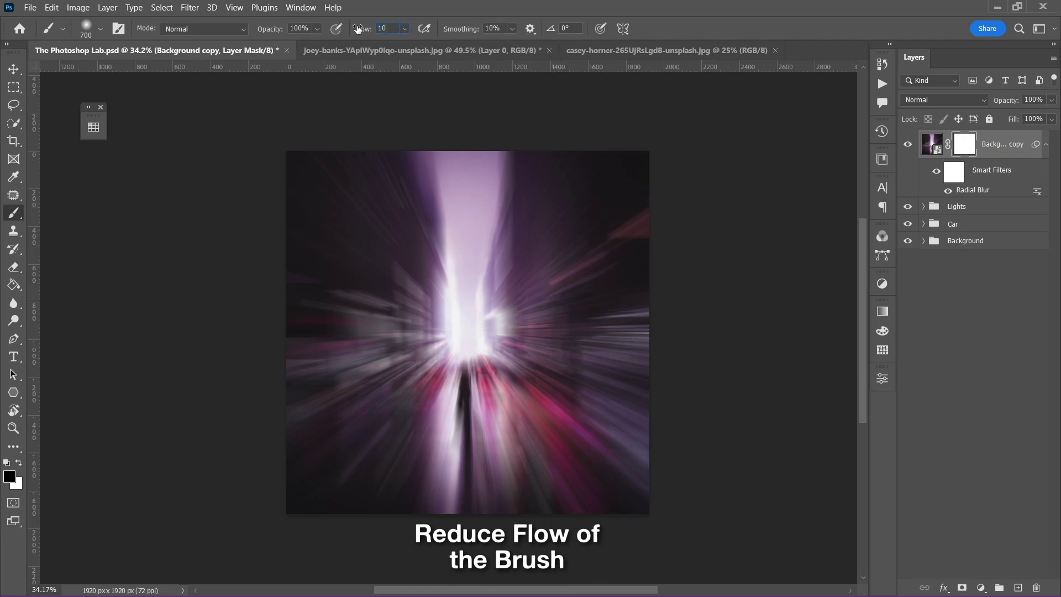
key(bracketright)
key(bracketright)
key(bracketright)
mouse_move(450, 260)
mouse_down()
mouse_move(448, 396)
mouse_move(554, 489)
mouse_up()
key(bracketleft)
key(bracketleft)
key(bracketleft)
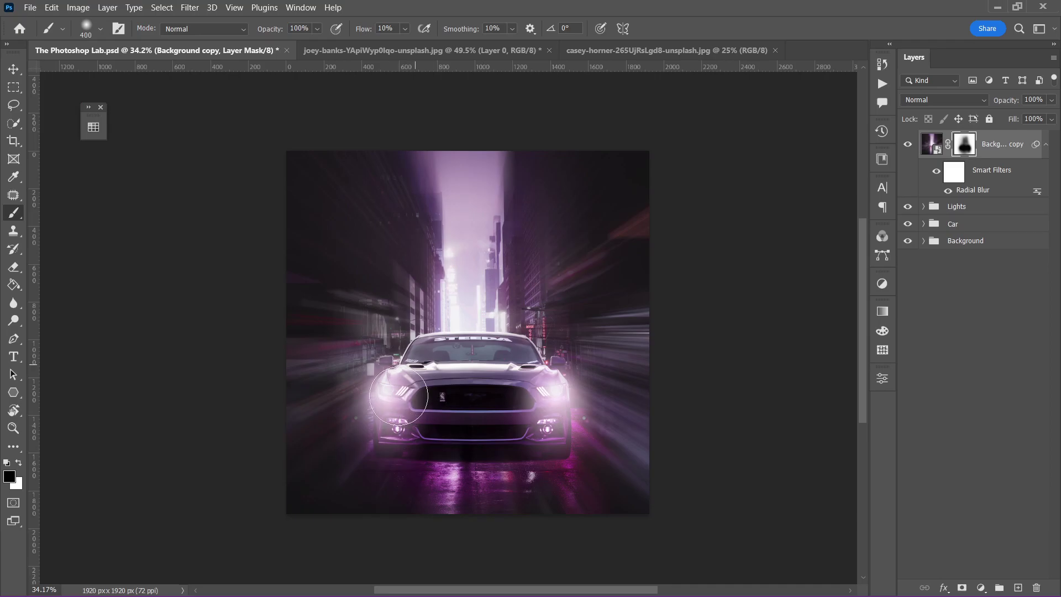
Convert the starburst image to a smart object and drag it into the main composite.
key(v)
click(625, 51)
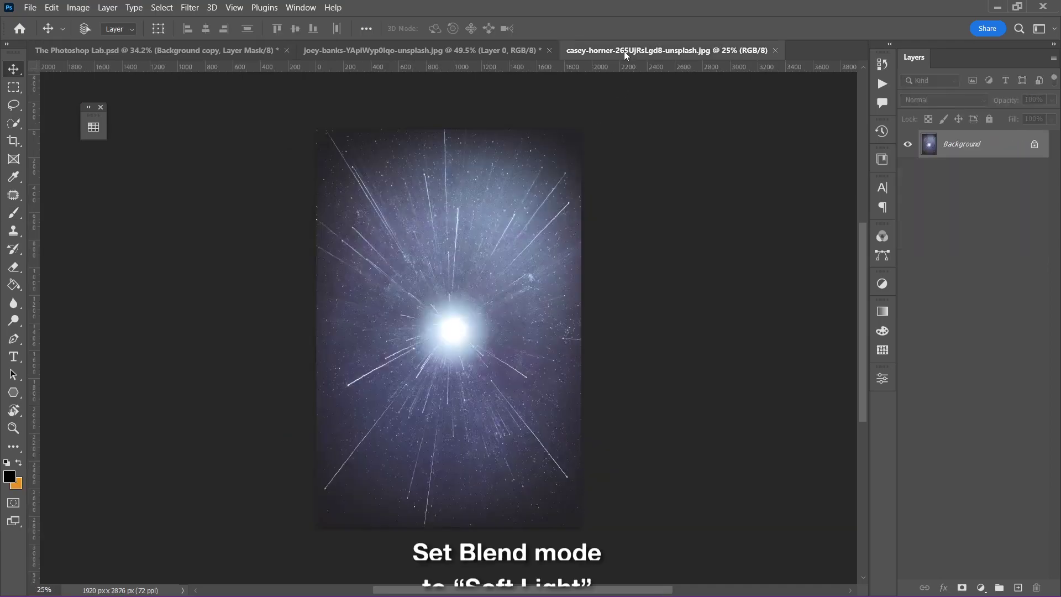
right_click(940, 144)
click(988, 259)
drag(465, 245, 498, 349)
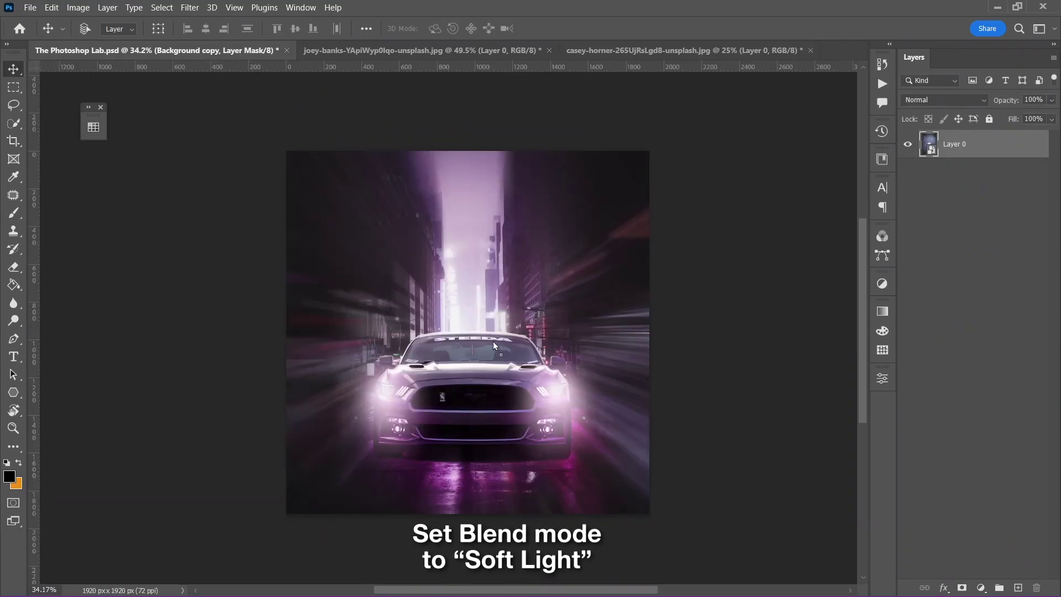
Set the starburst layer to Soft Light blend mode at 40% opacity.
click(930, 100)
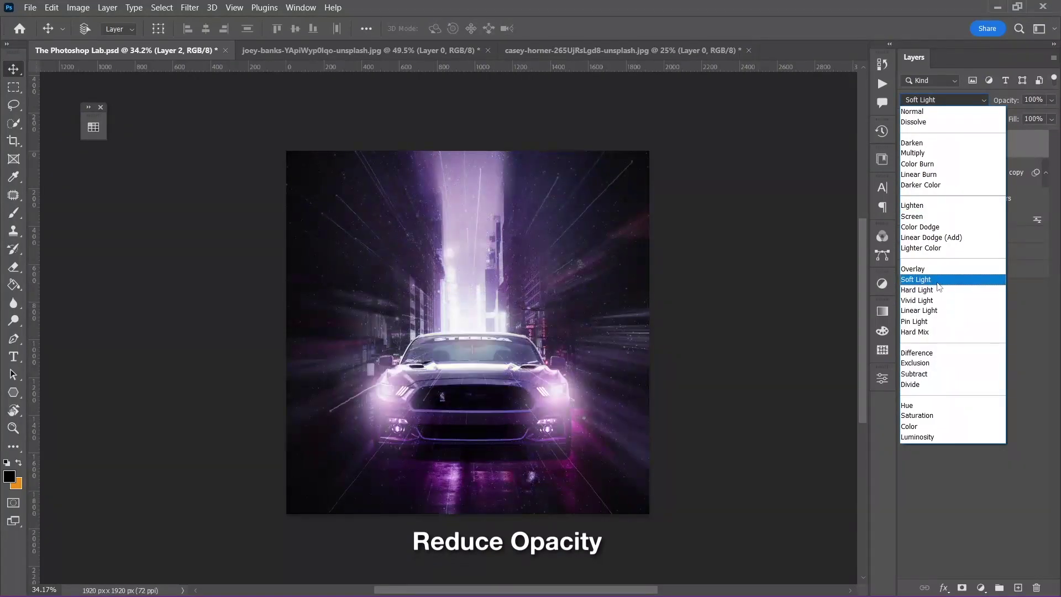
click(918, 280)
text(40)
key(Return)
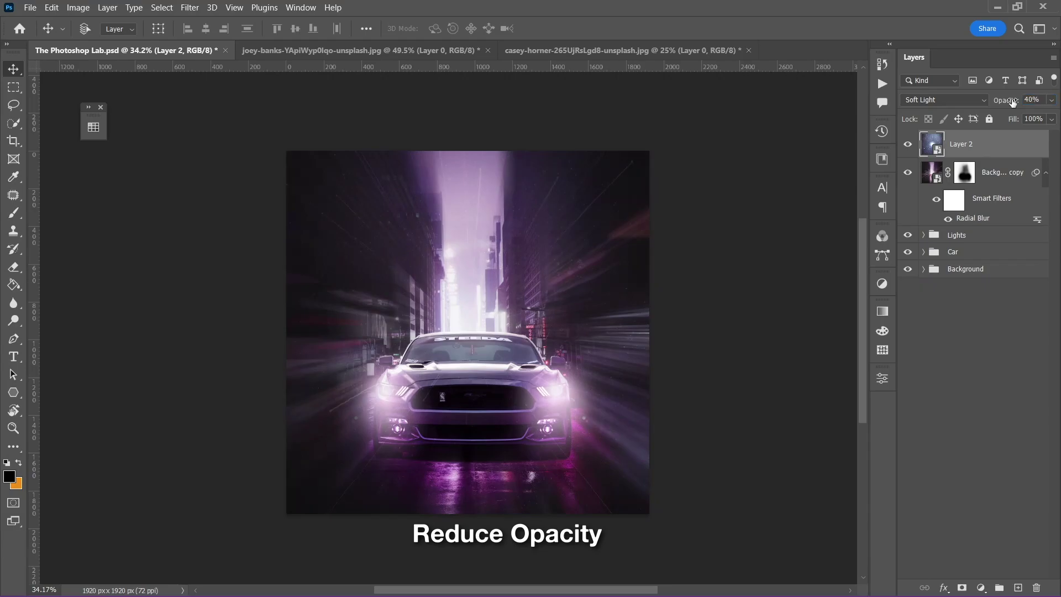
Mask the starburst layer, painting it away from the car with a size-800 brush.
click(963, 588)
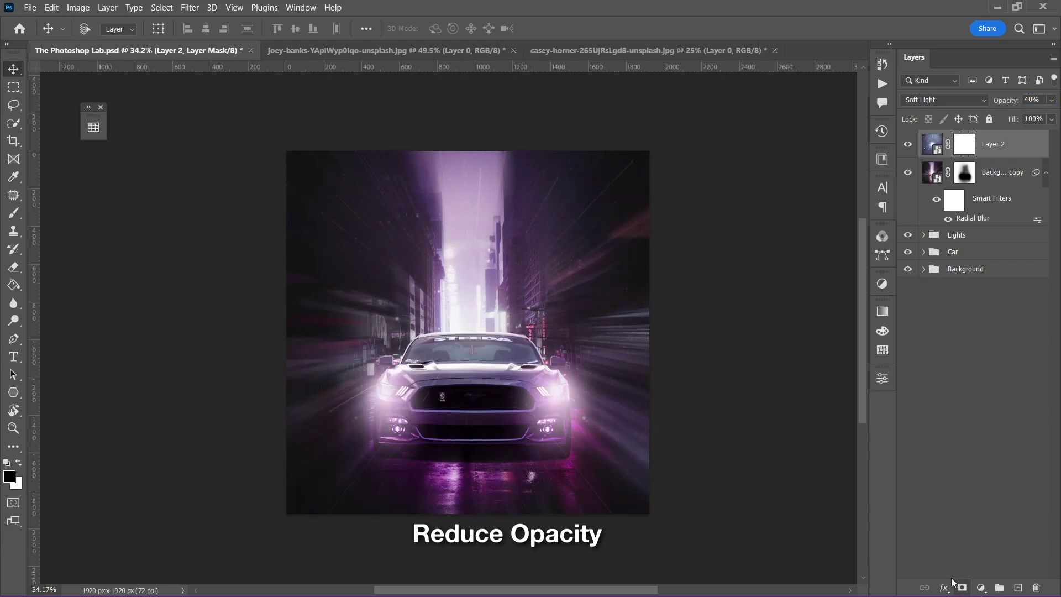
key(b)
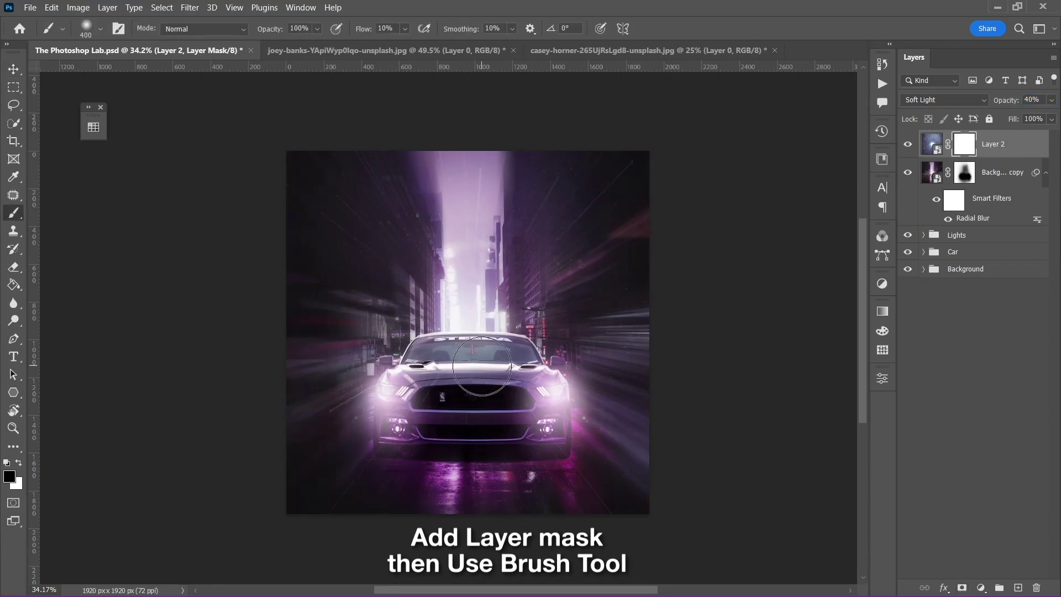
key(bracketright)
key(bracketright)
key(bracketright)
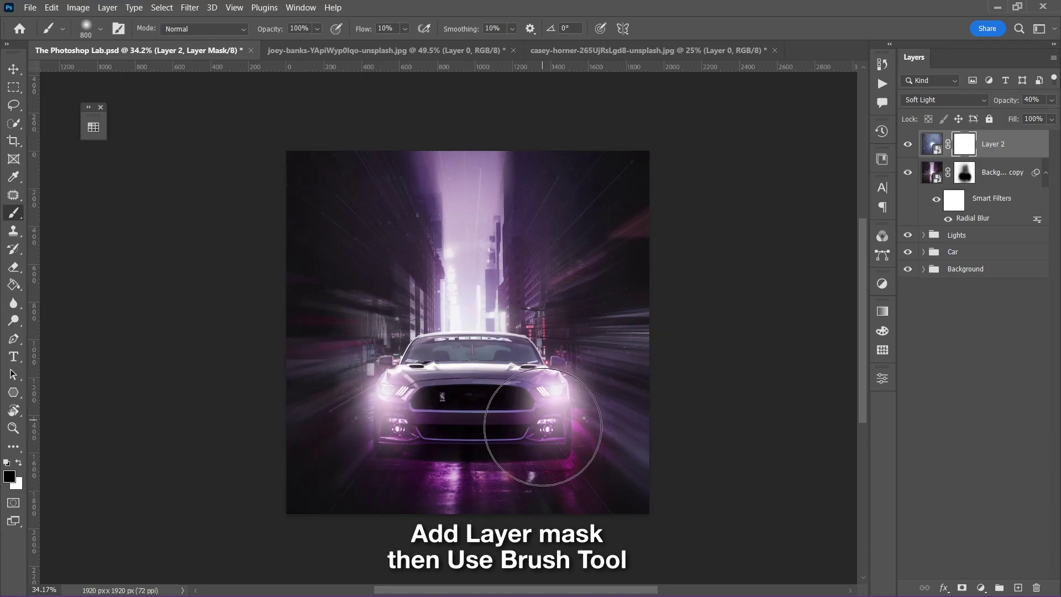
mouse_move(543, 427)
mouse_down()
mouse_move(509, 387)
mouse_move(462, 403)
mouse_move(432, 355)
mouse_move(531, 371)
mouse_up()
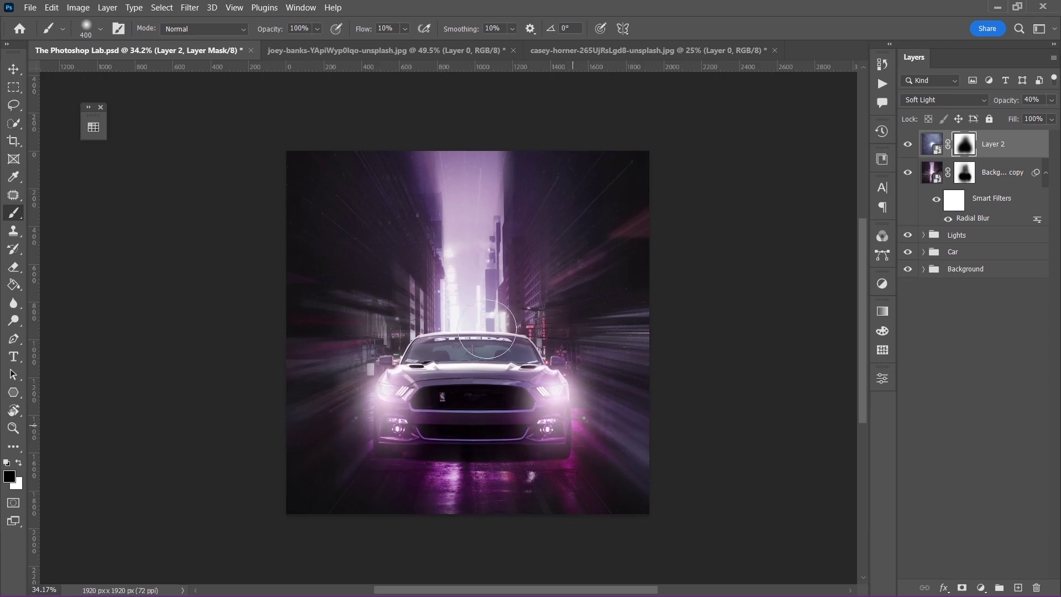
key(v)
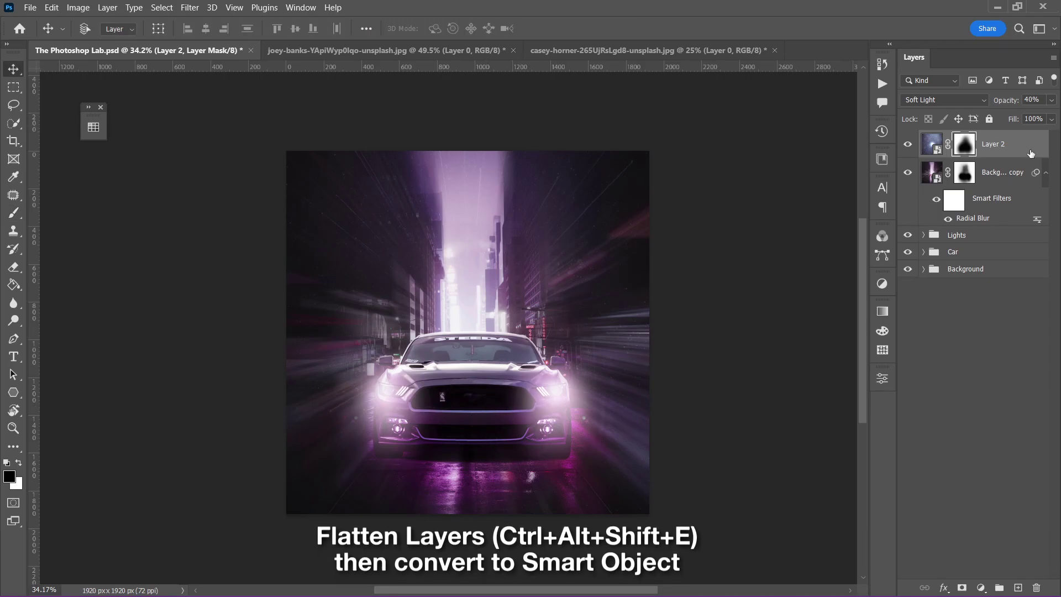
Stamp all visible layers into Layer 3 and convert it to a smart object.
key(ctrl+alt+shift+e)
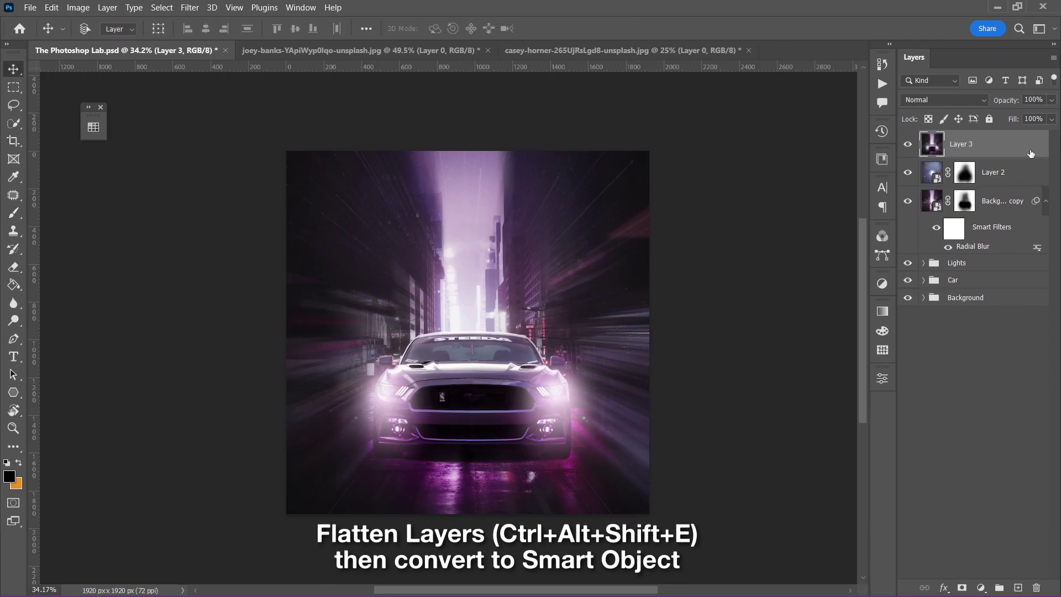
right_click(1031, 150)
click(906, 207)
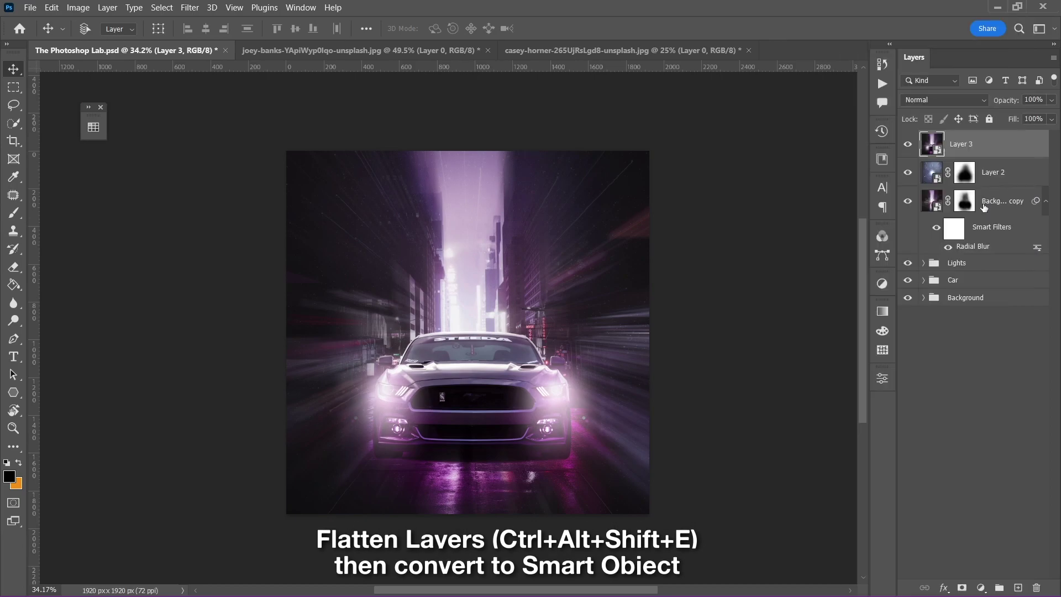
In Camera Raw, warm the white balance, shift tint to magenta, and lower vibrance and saturation.
click(189, 7)
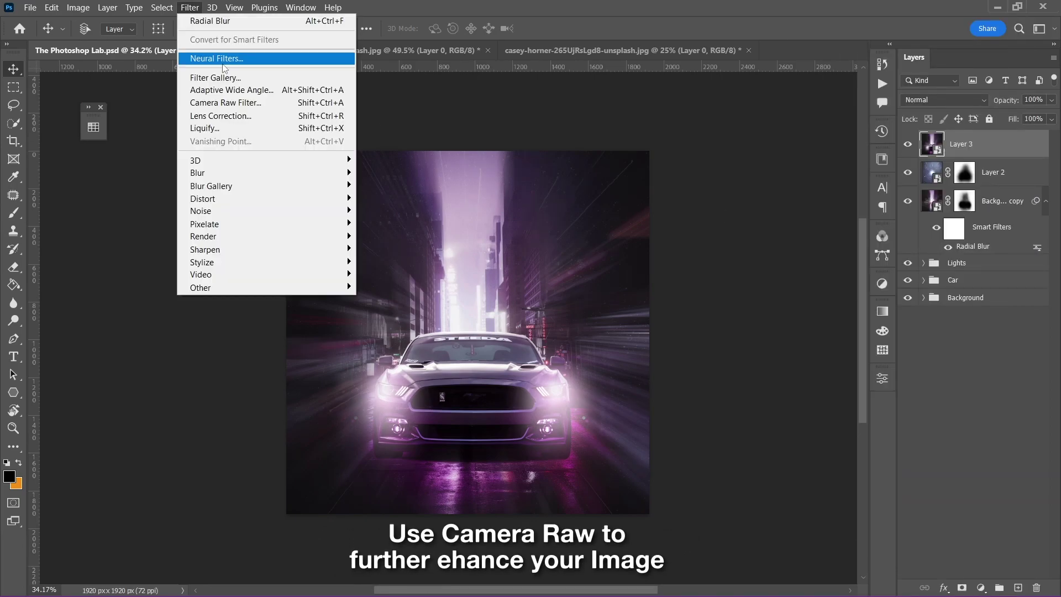
click(238, 99)
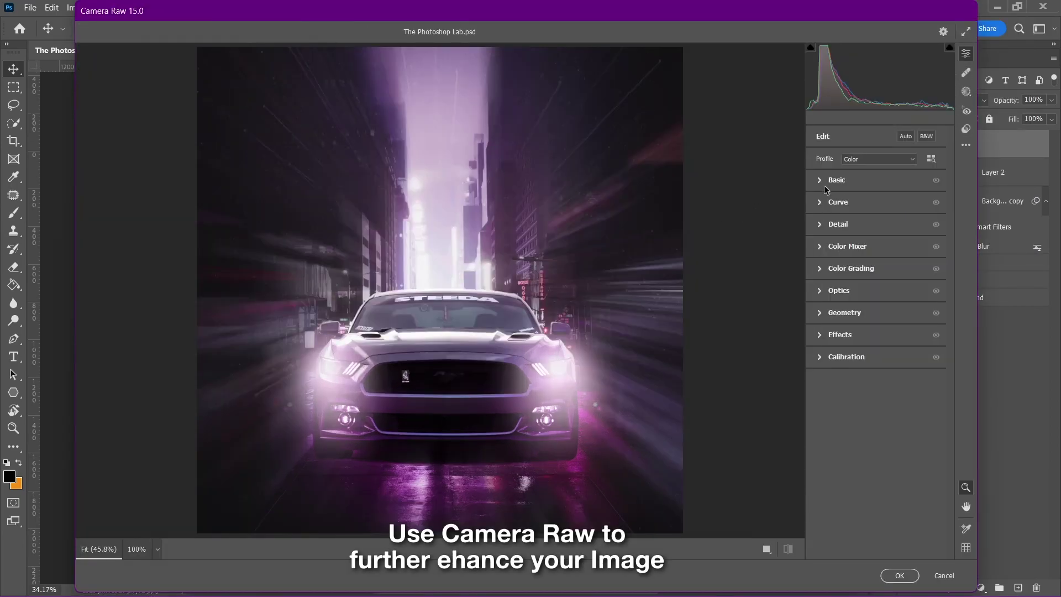
drag(869, 223, 887, 241)
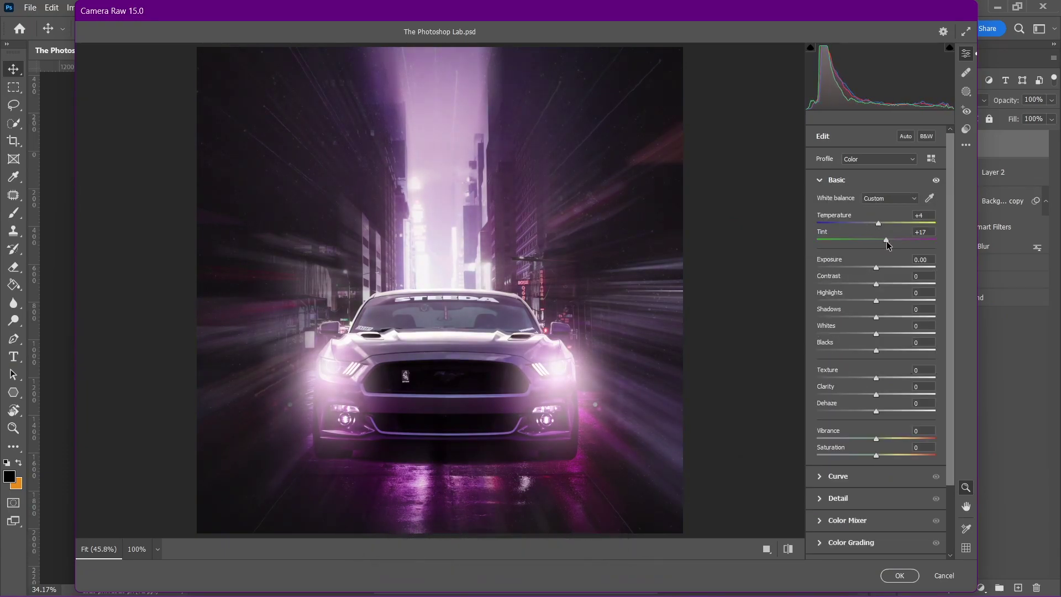
drag(877, 285, 885, 286)
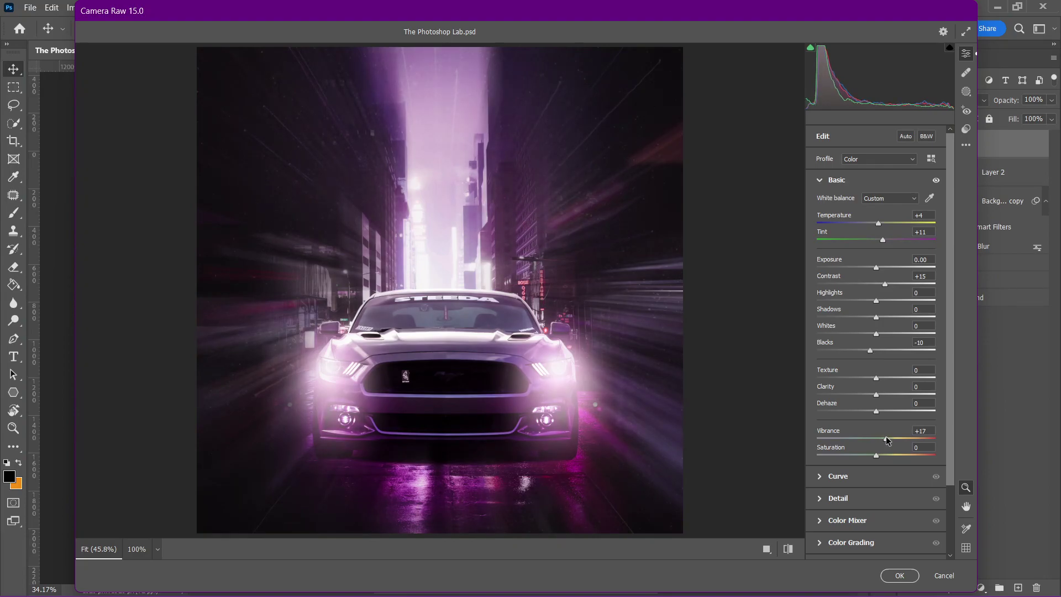
mouse_move(886, 438)
mouse_down()
mouse_move(867, 455)
mouse_move(879, 439)
mouse_up()
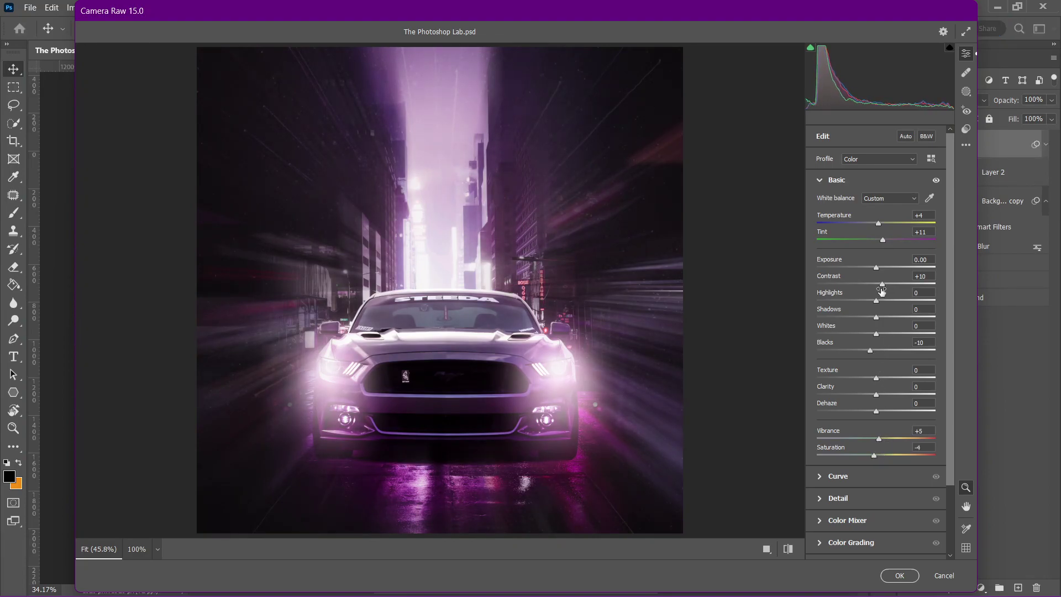
Darken the darks and pull down highlights on the tone curve, then apply the filter.
scroll(951, 431, down, 3)
click(904, 422)
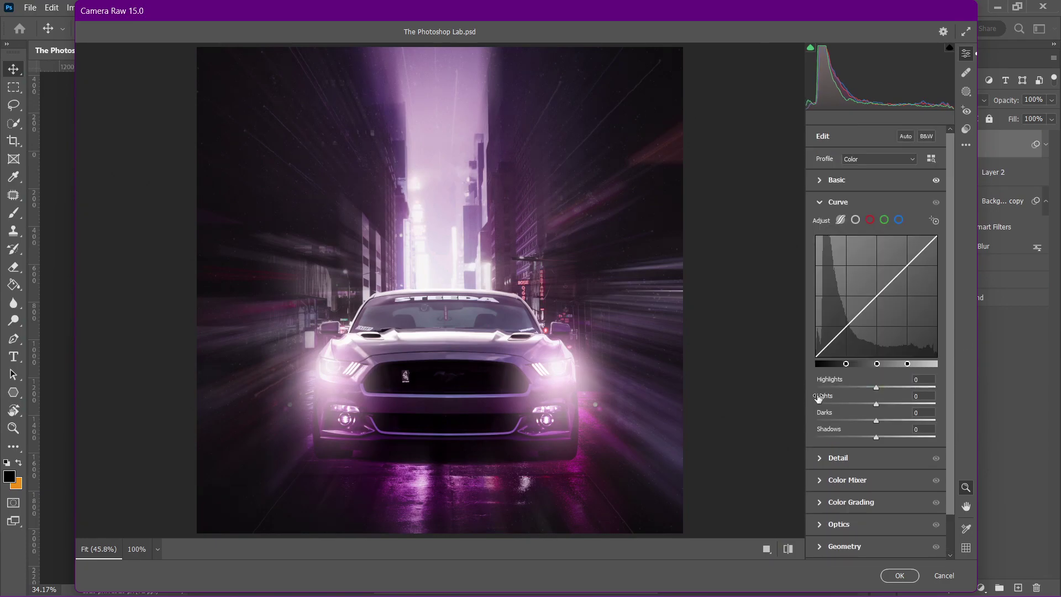
drag(848, 324, 849, 326)
drag(899, 268, 901, 277)
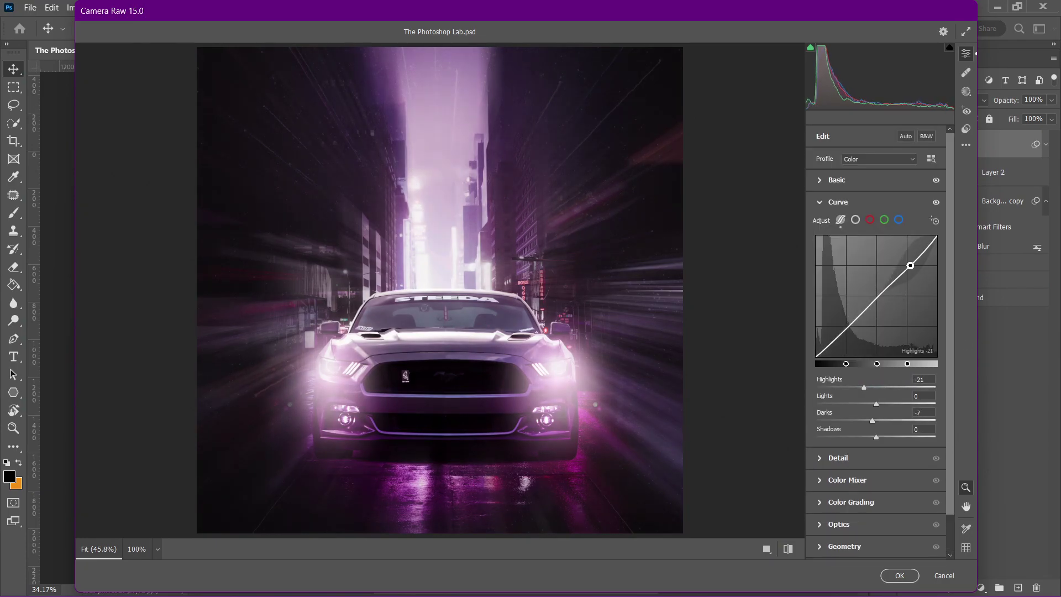
click(910, 580)
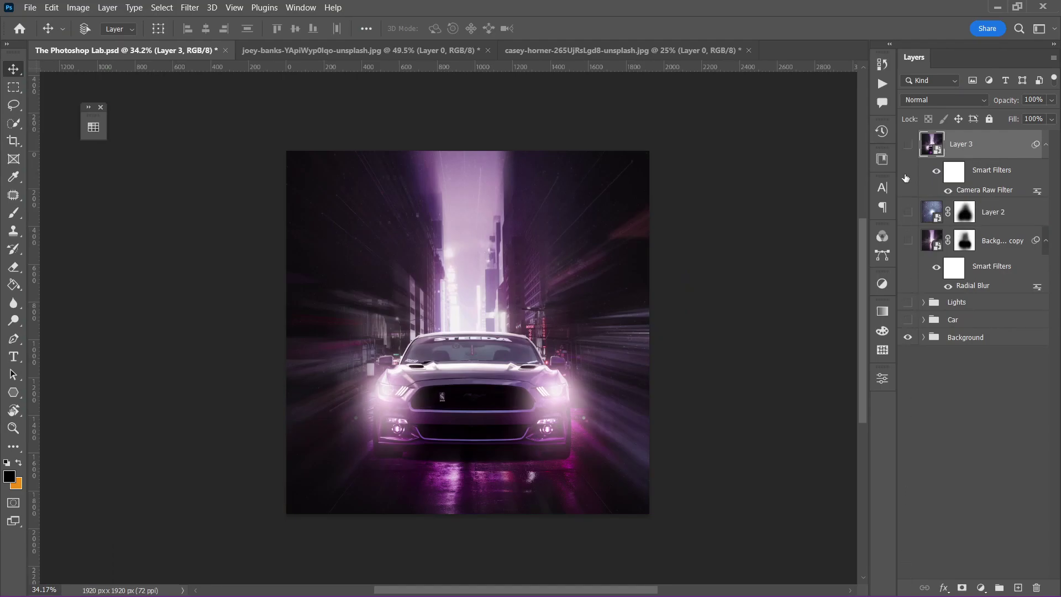
click(907, 146)
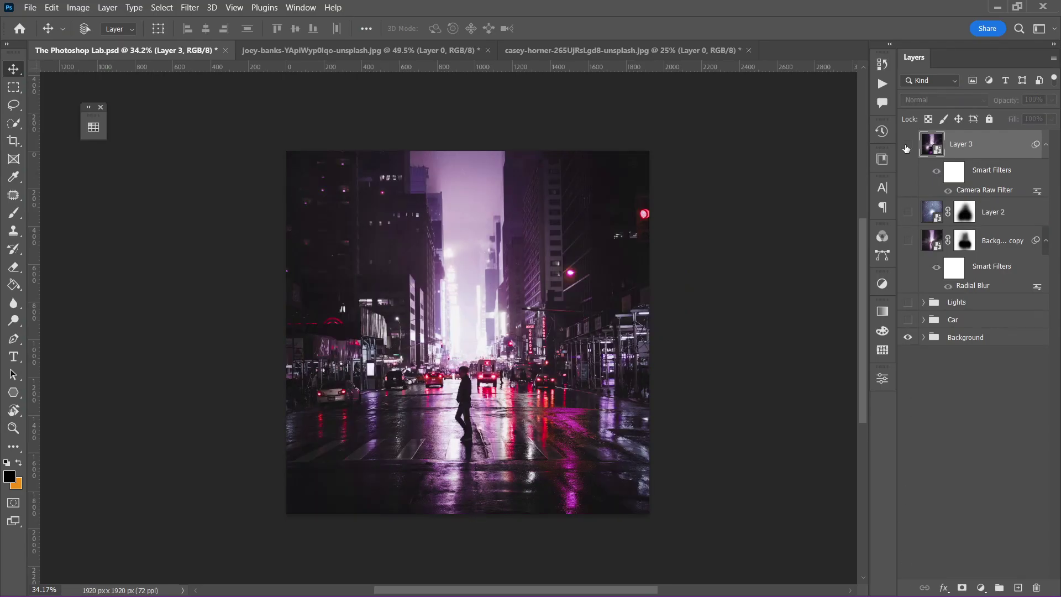
click(908, 302)
click(908, 241)
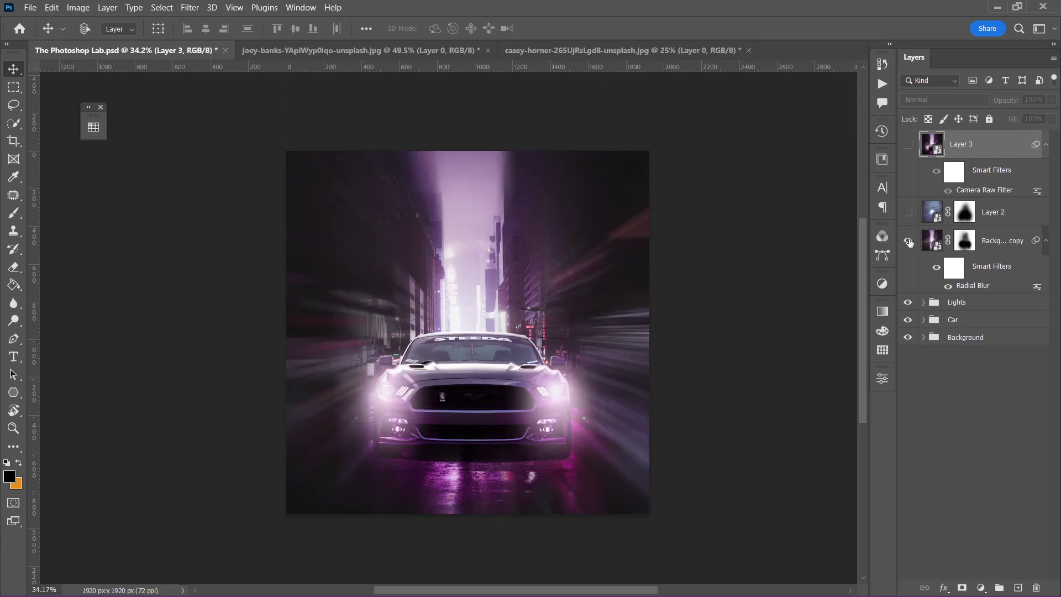
click(908, 213)
click(908, 144)
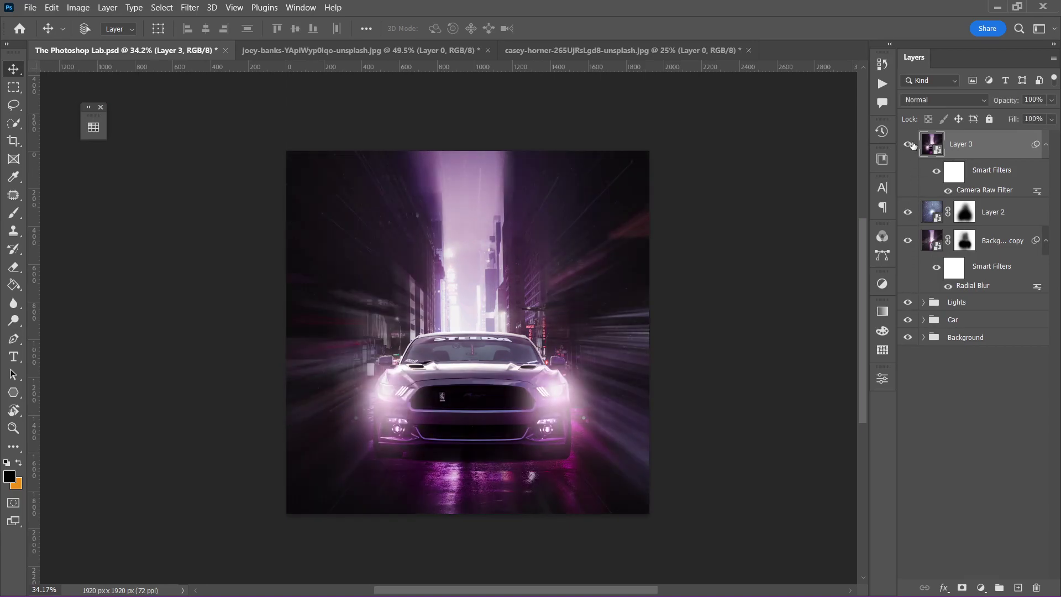